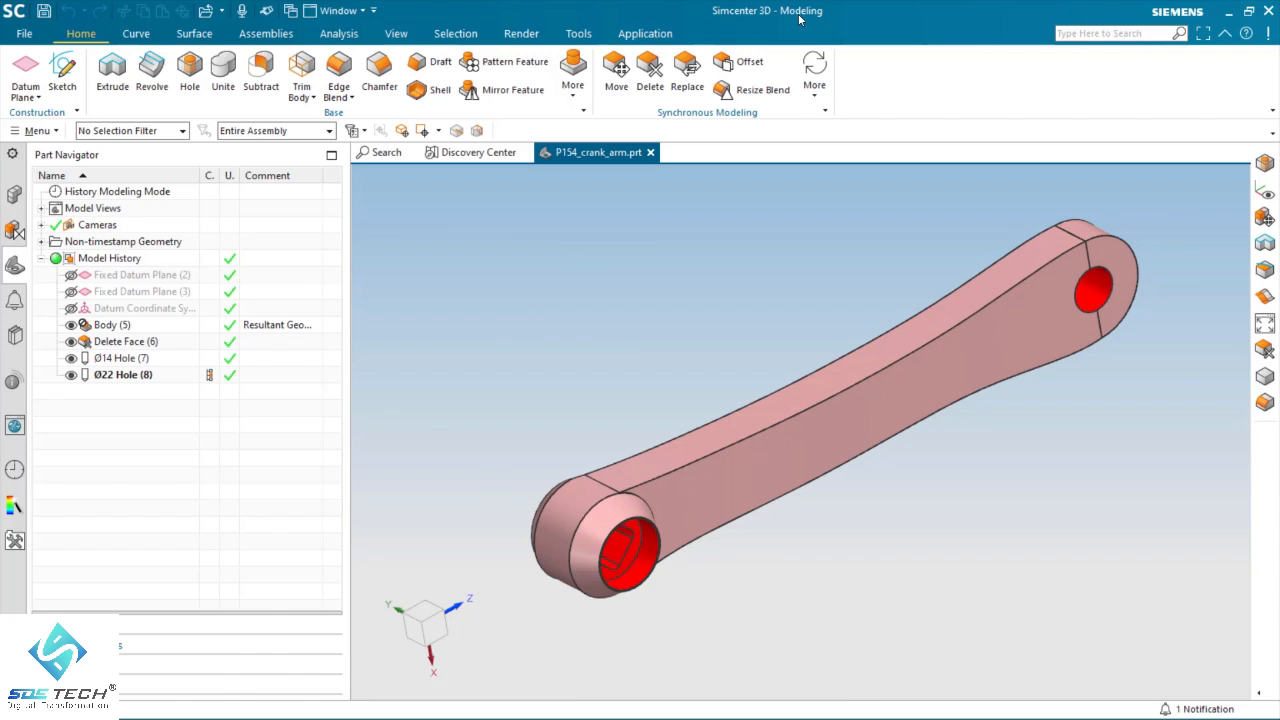
Step: In Pre/Post, create a new FEM and simulation for the crank arm with Simcenter Nastran, including a SOL 101 Linear Statics solution
left_click(636, 37)
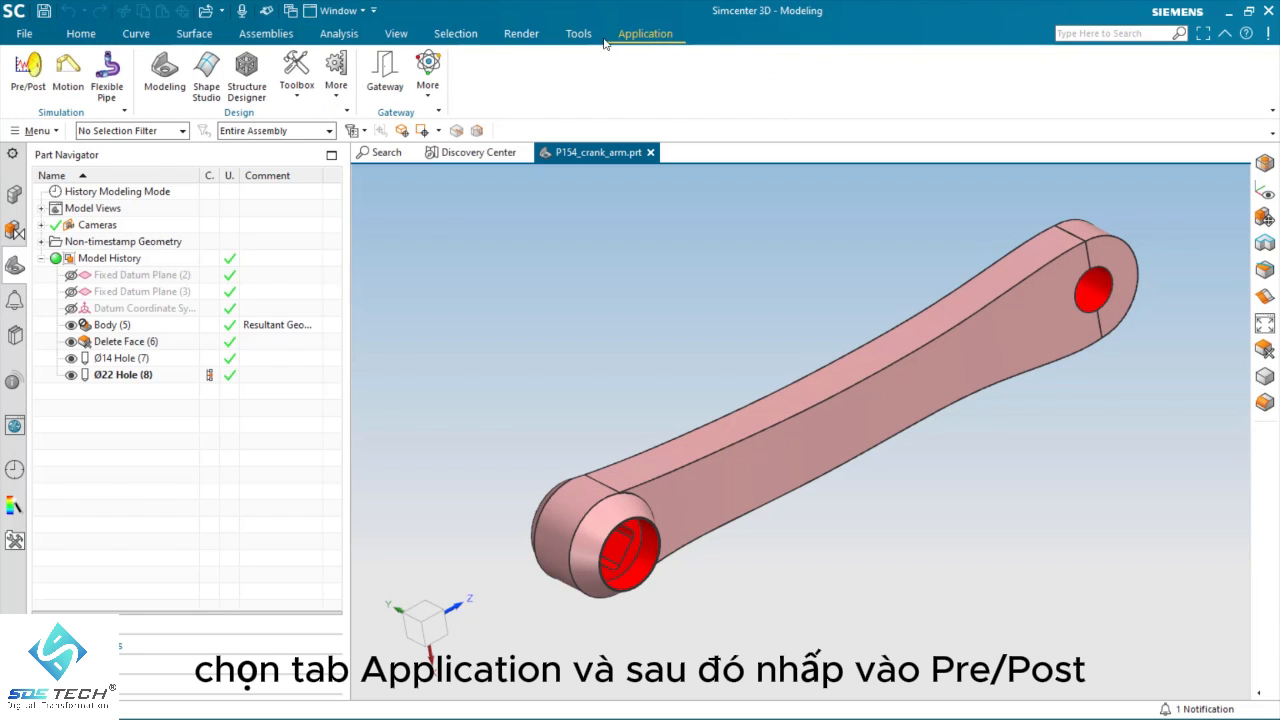
left_click(14, 70)
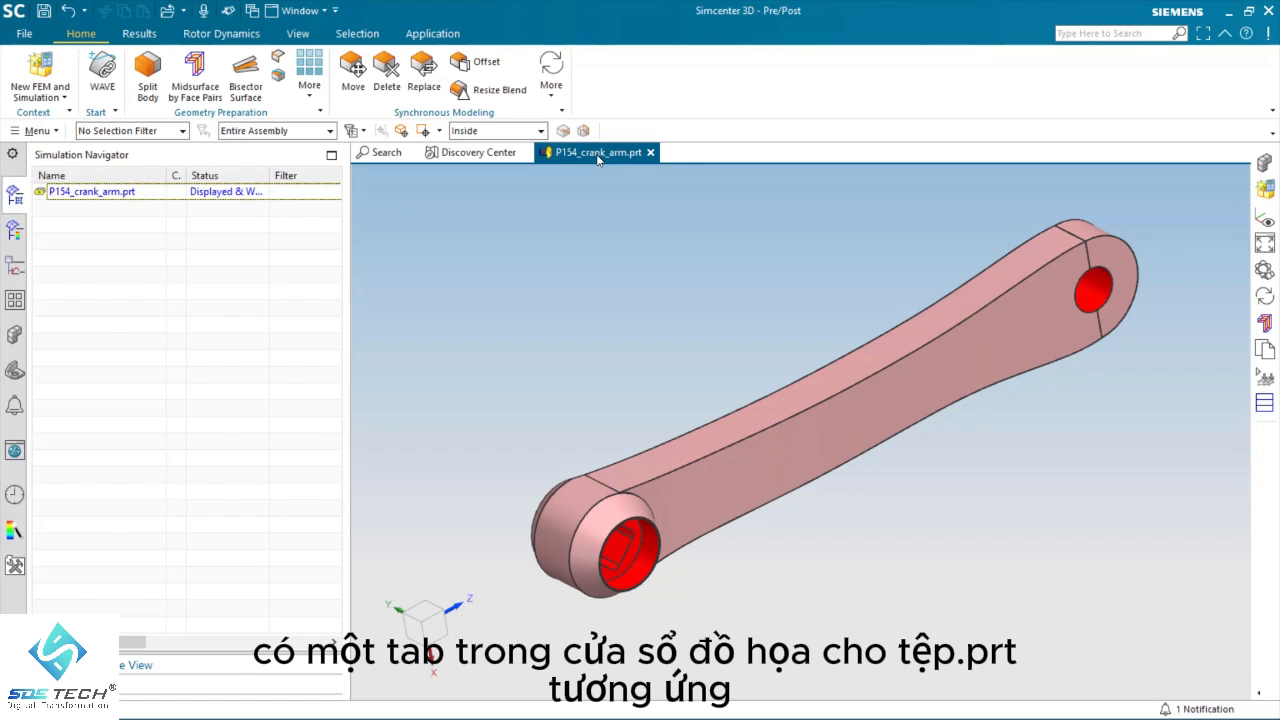
right_click(88, 191)
left_click(143, 223)
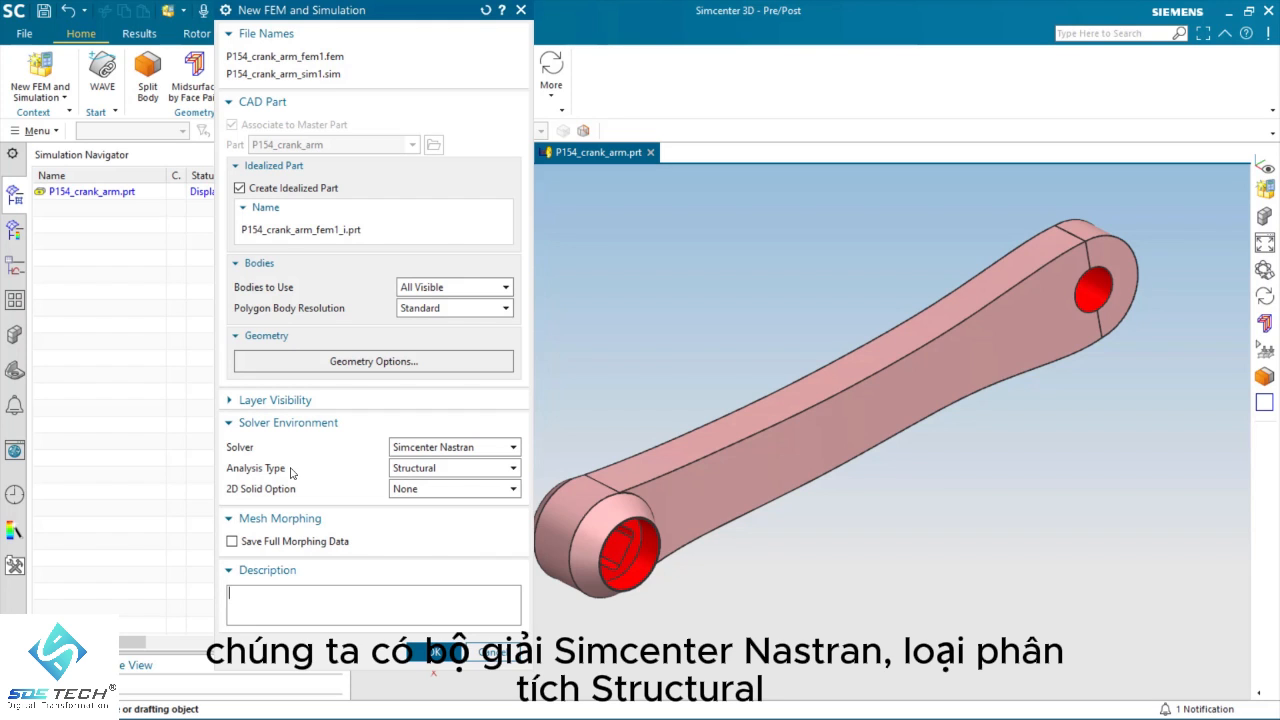
left_click(433, 651)
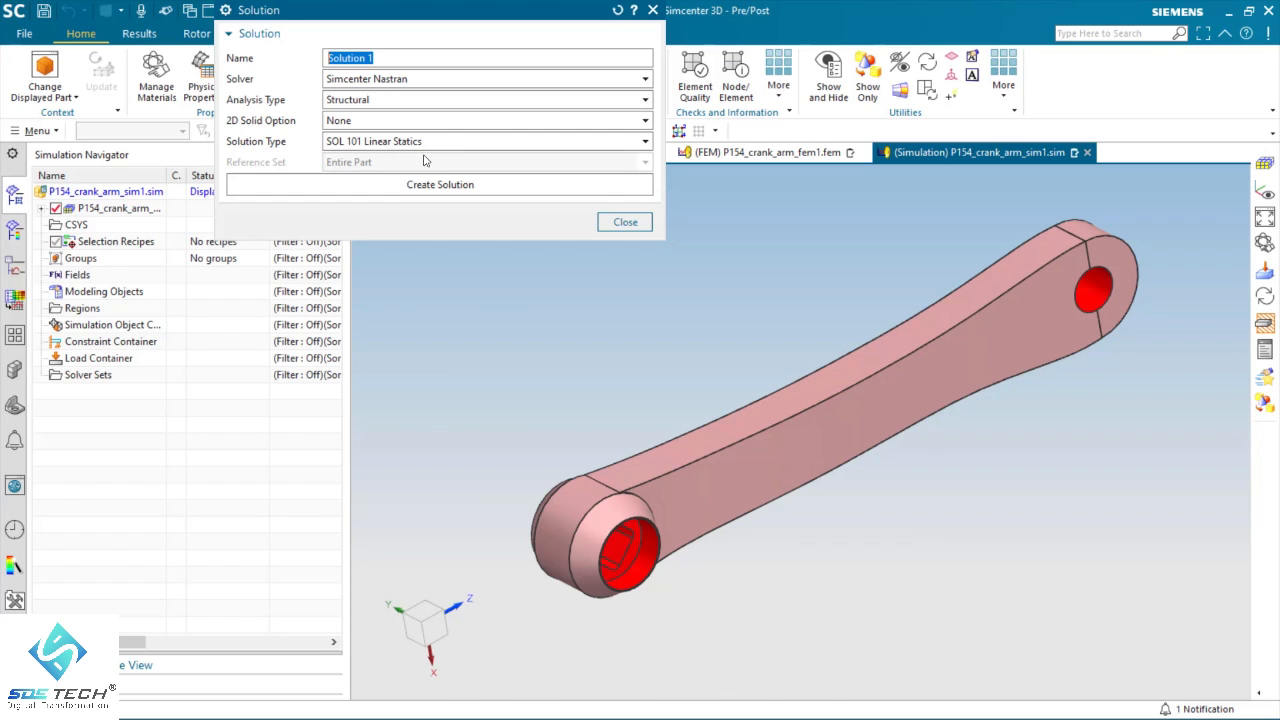
left_click(434, 184)
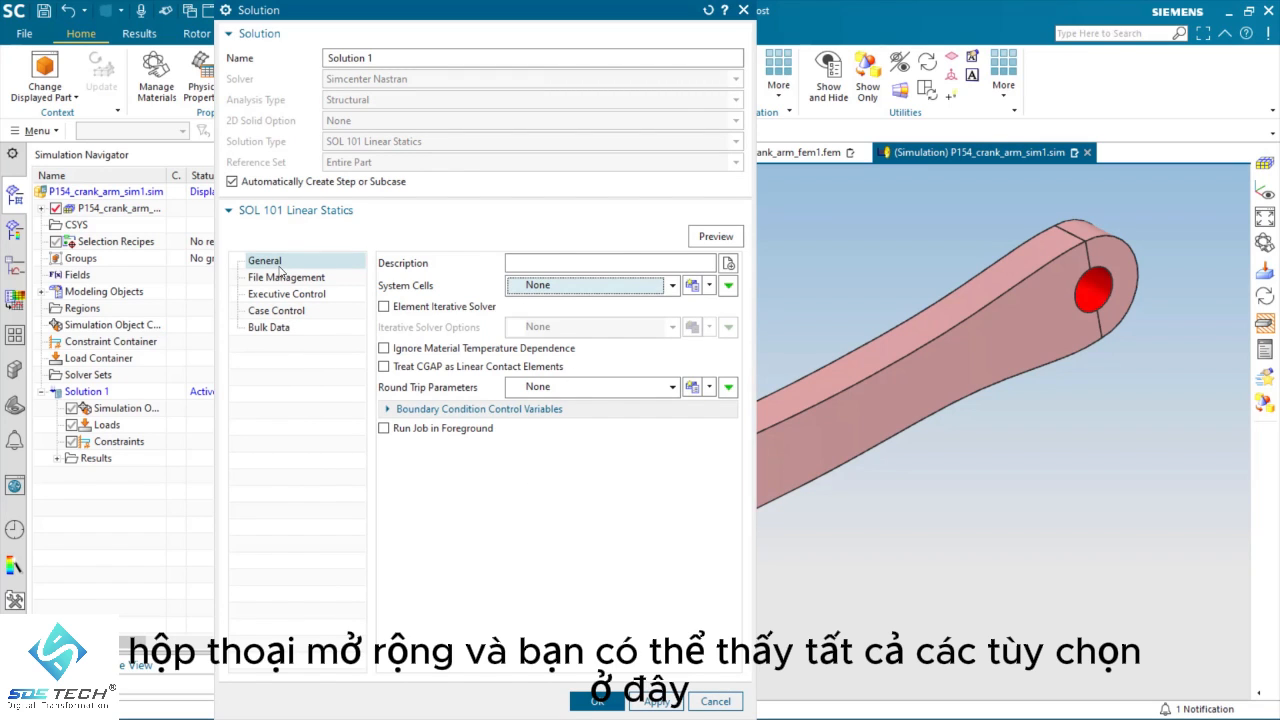
left_click(594, 703)
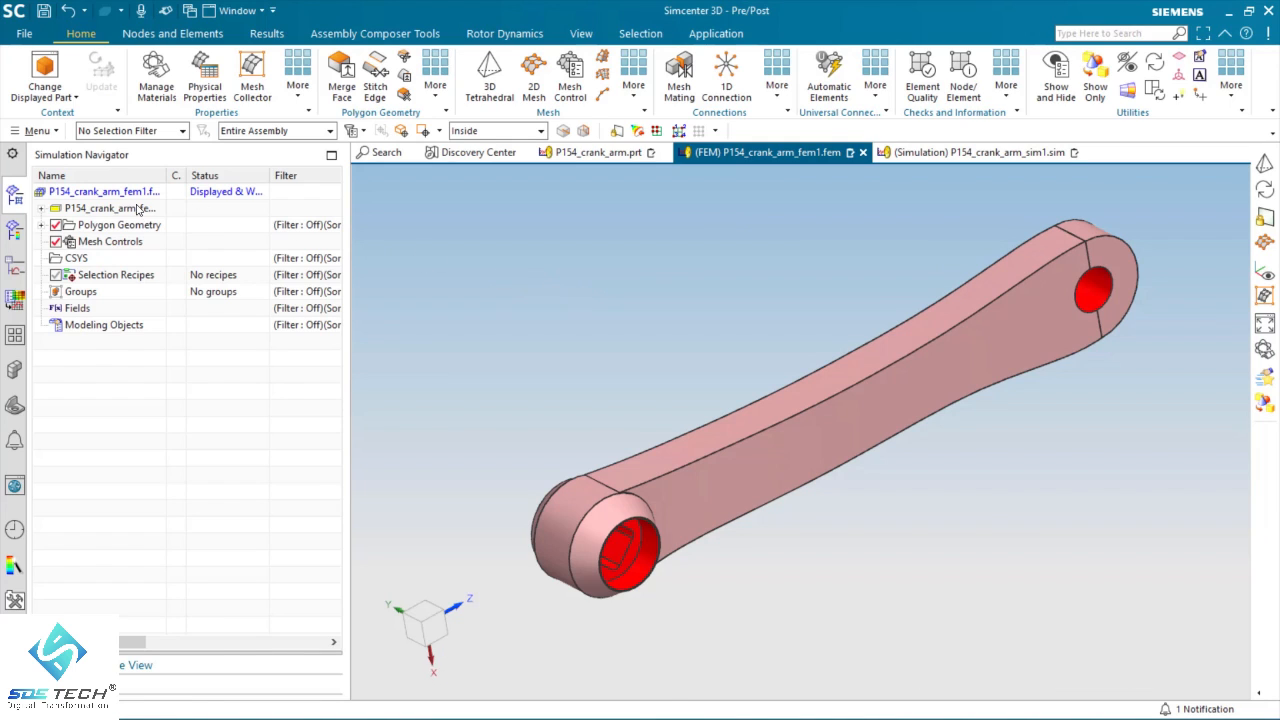
Step: Examine how the simulation, FEM, idealized and master part files are related, and review the list of open files
left_click(42, 209)
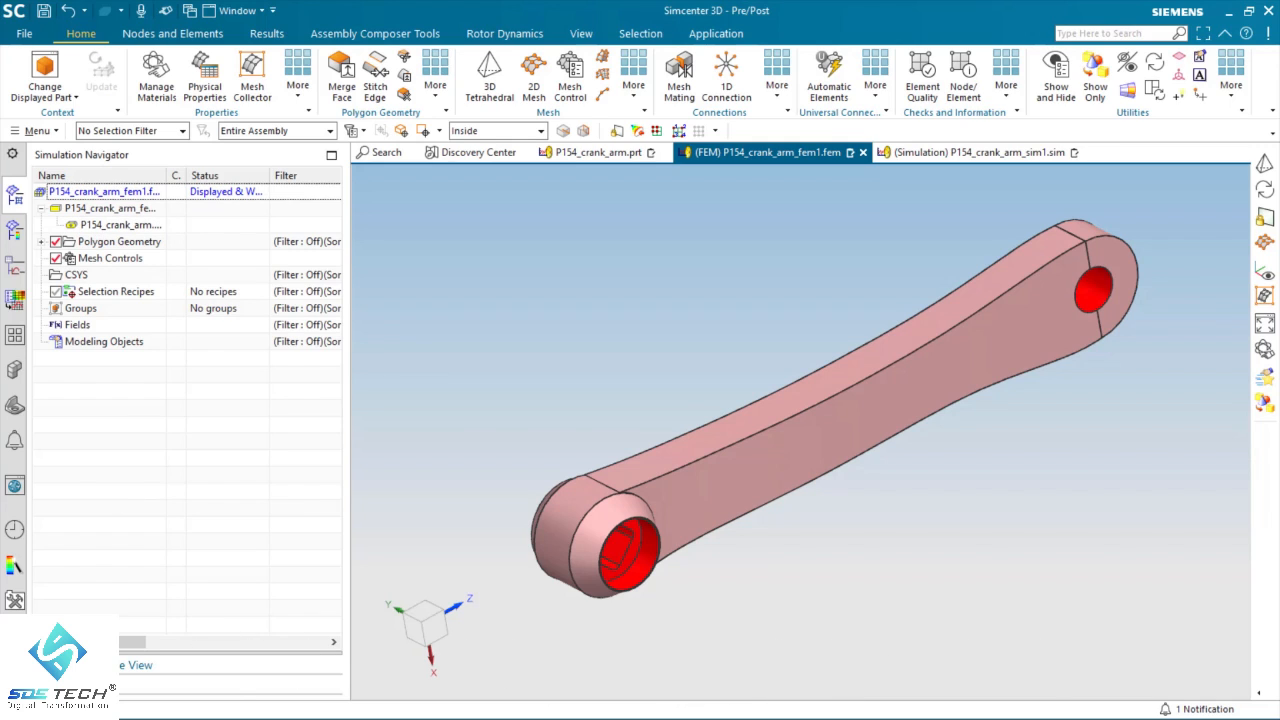
left_click(62, 665)
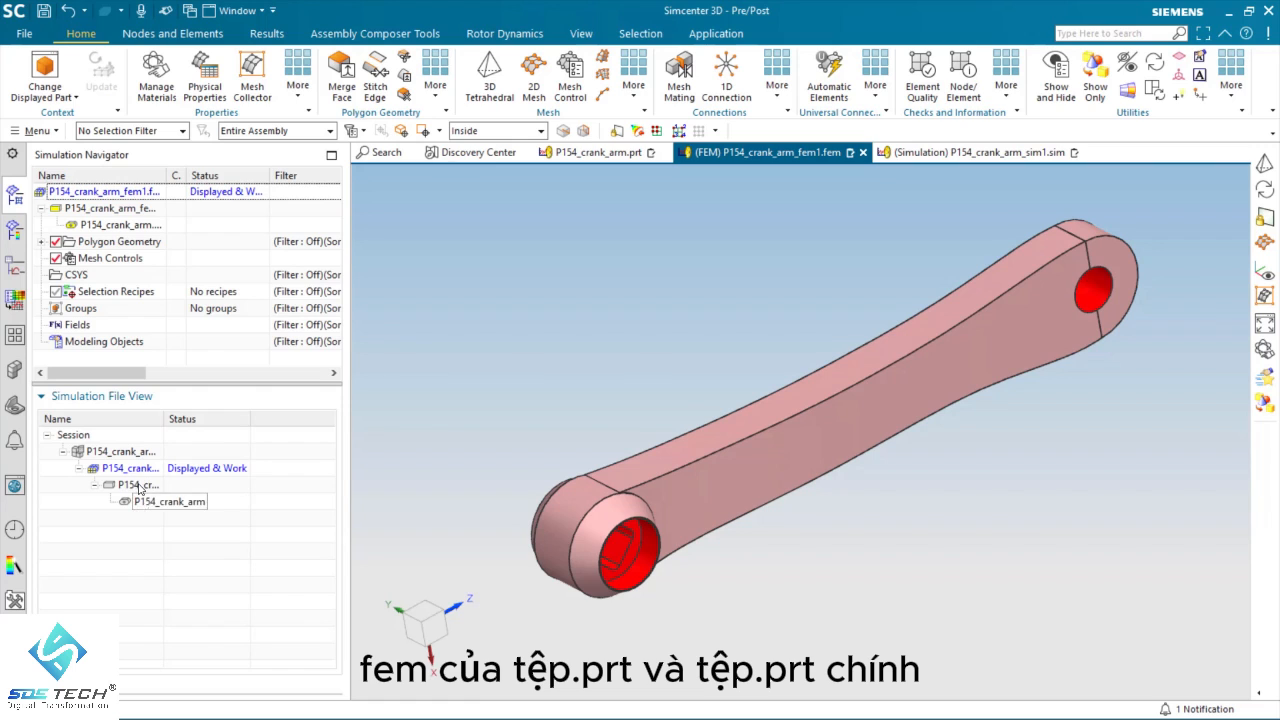
left_click(109, 398)
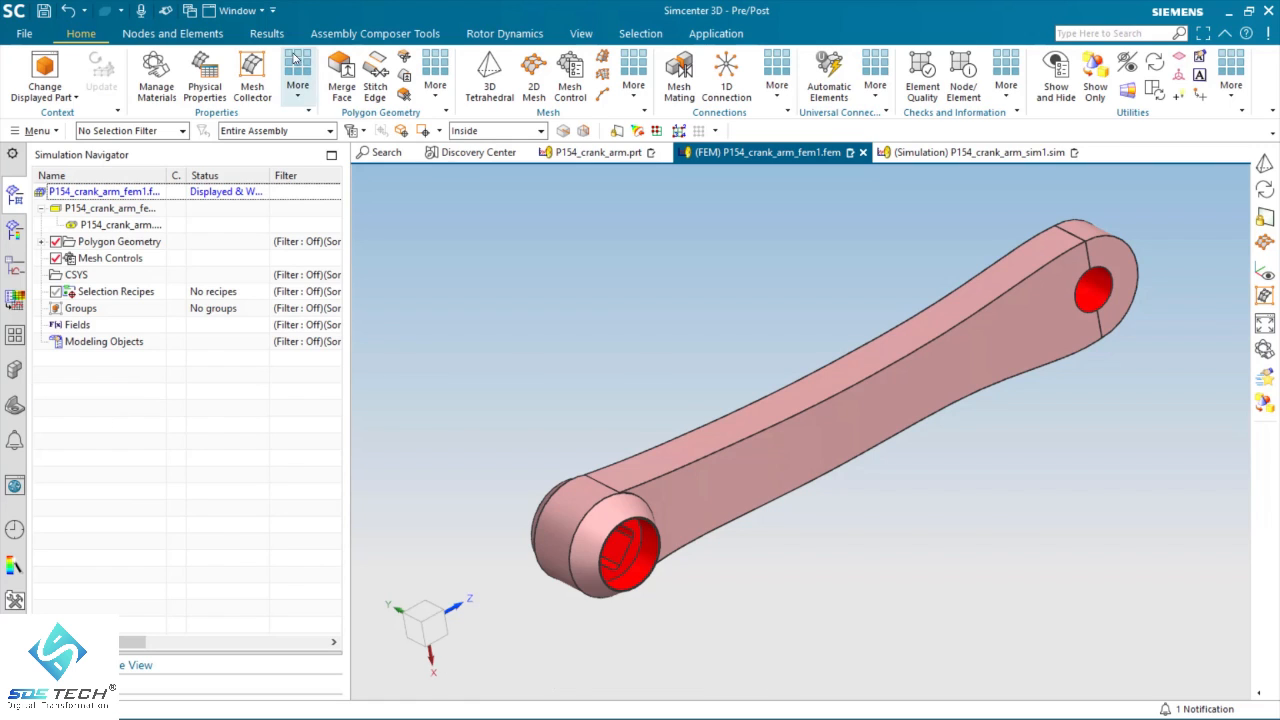
left_click(261, 13)
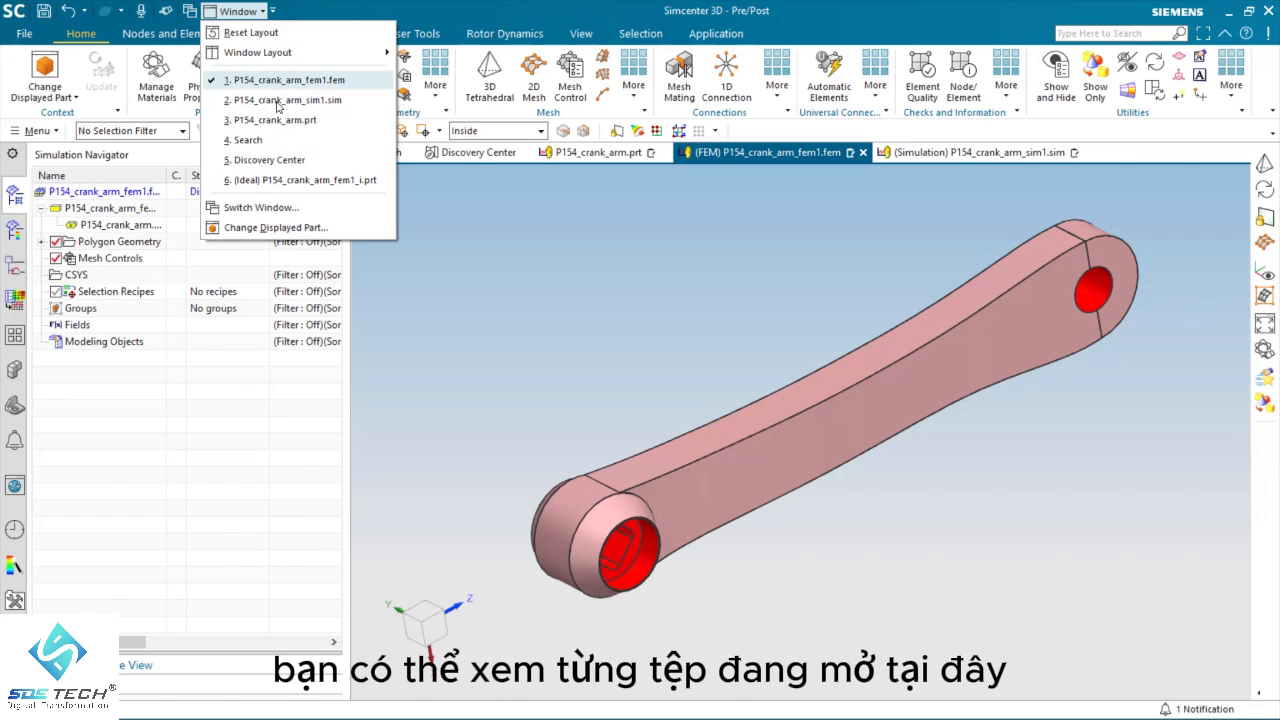
left_click(355, 11)
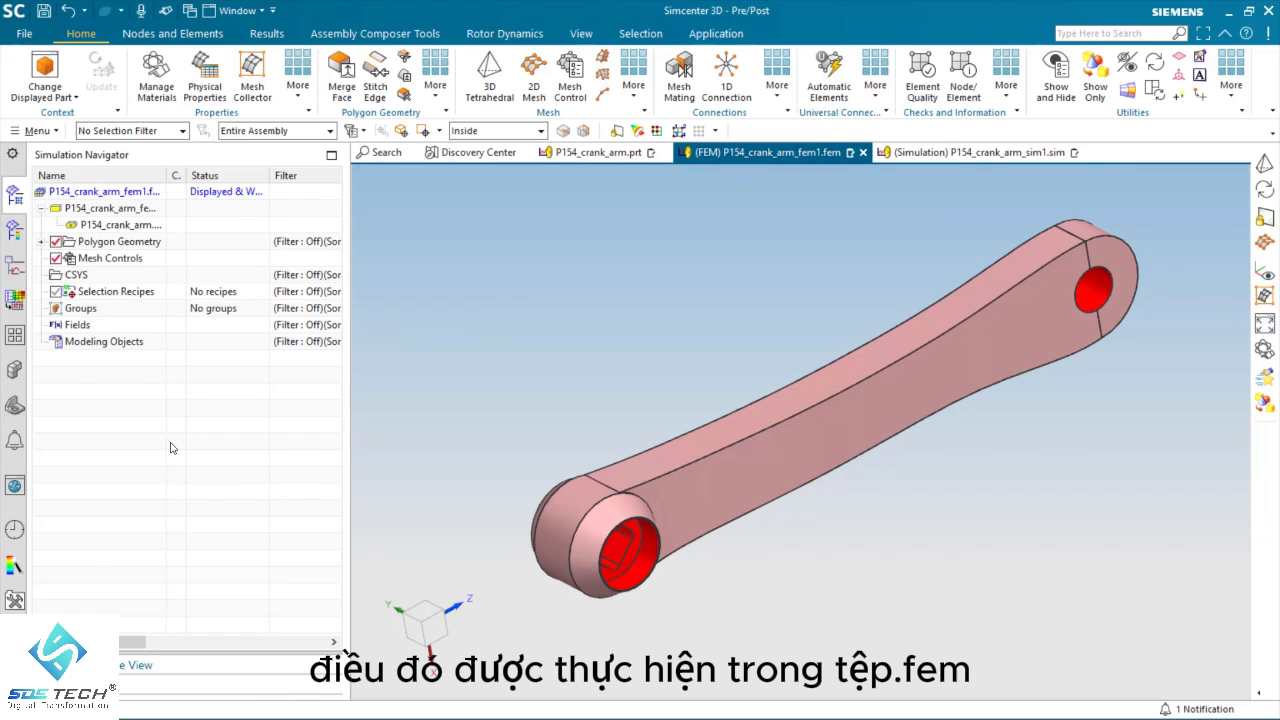
Step: Set up a CTETRA(10) 3D tetrahedral mesh on the crank arm body with the automatically calculated 8.74 mm element size
left_click(489, 72)
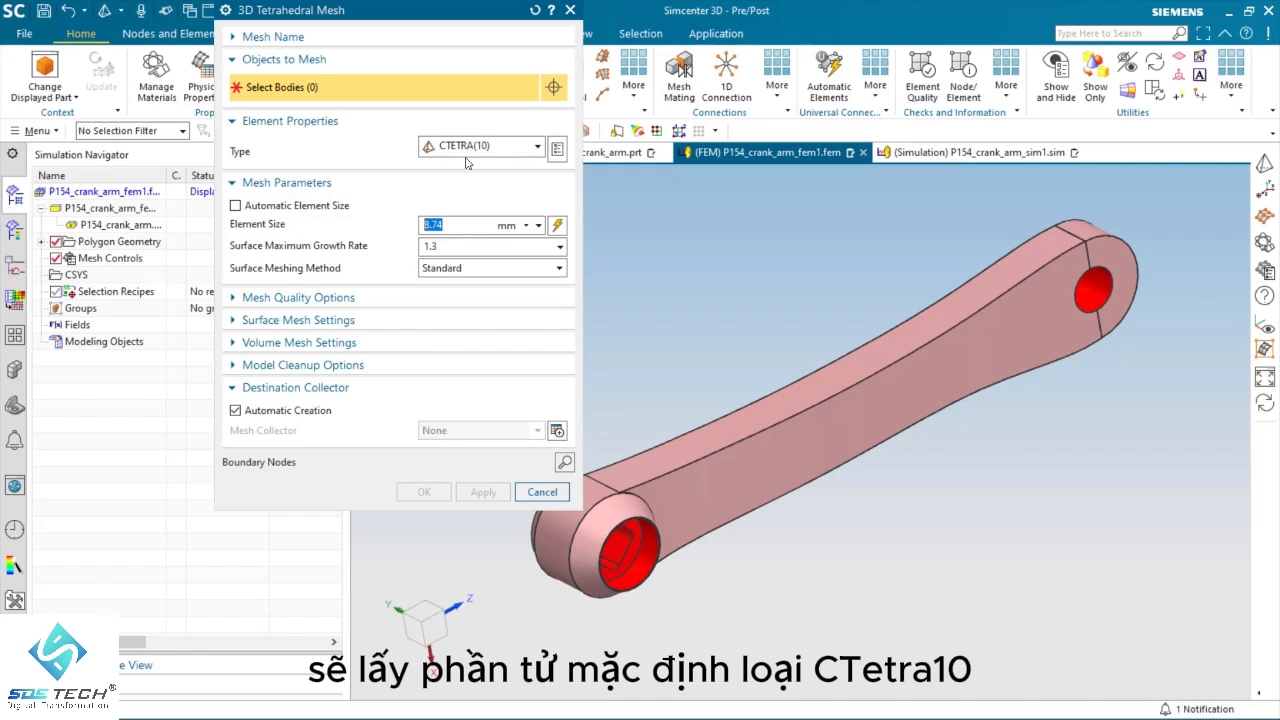
left_click(558, 228)
type("1.5")
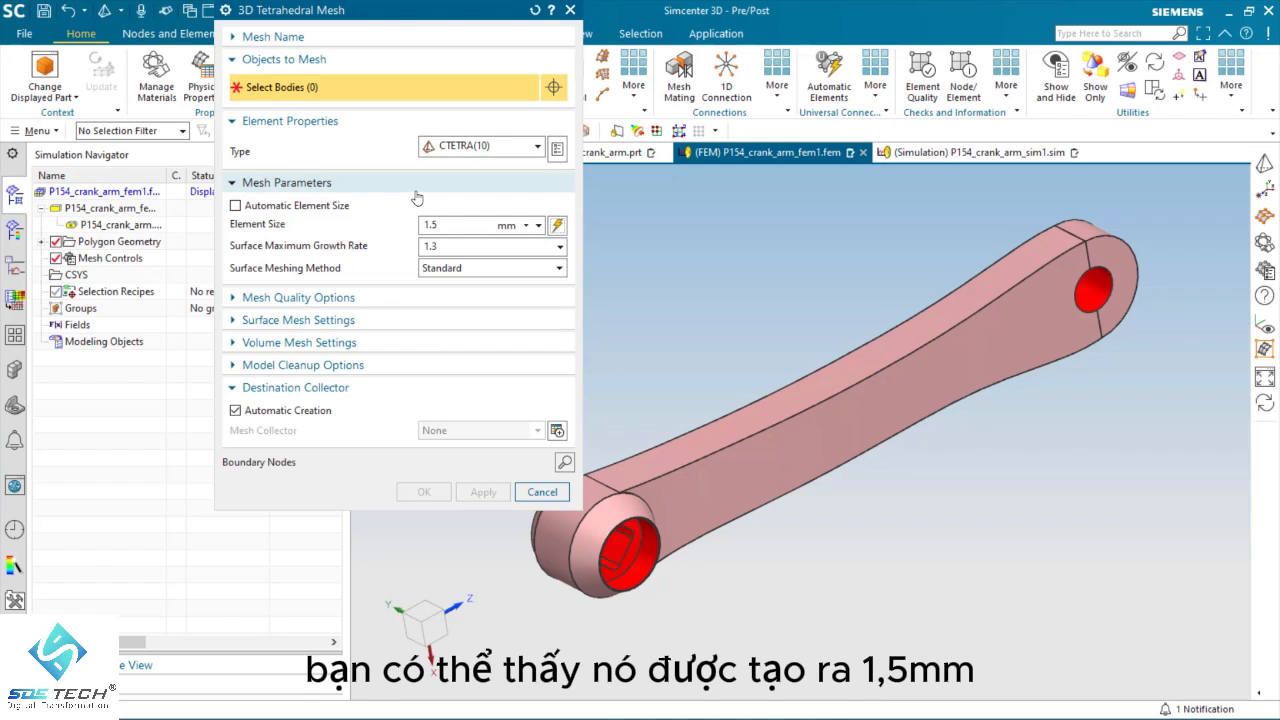
left_click(820, 424)
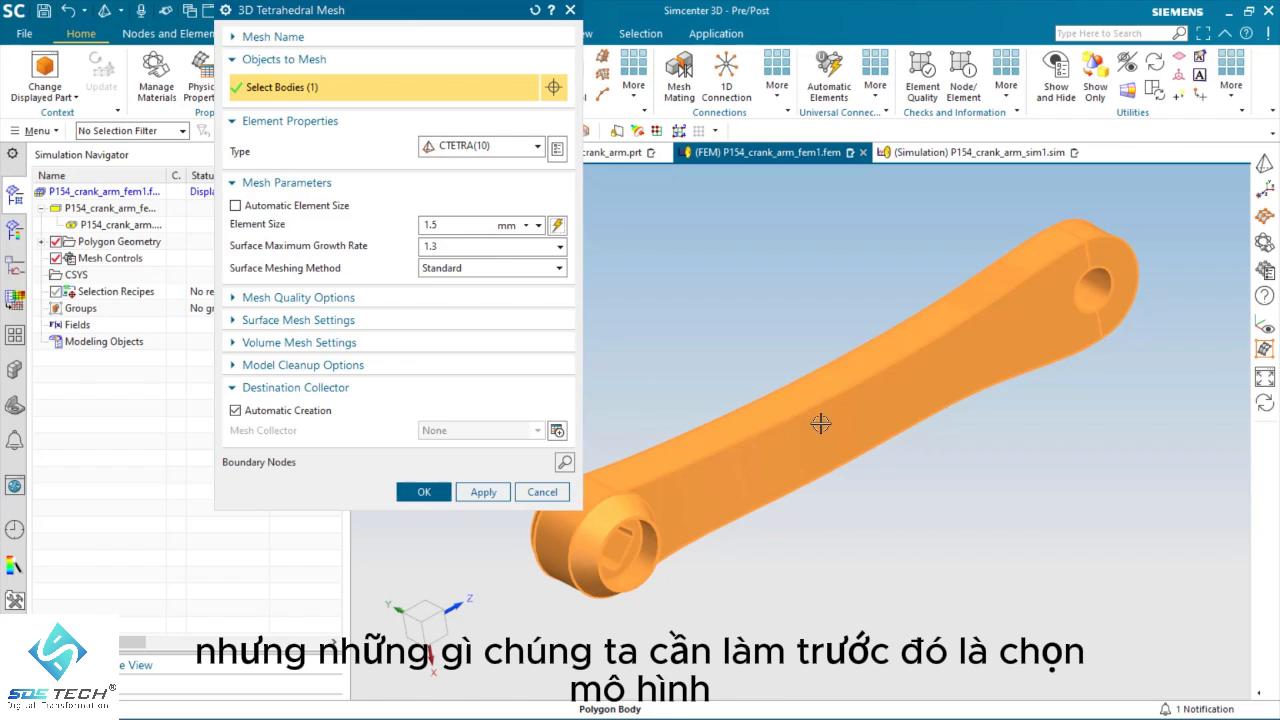
left_click(558, 227)
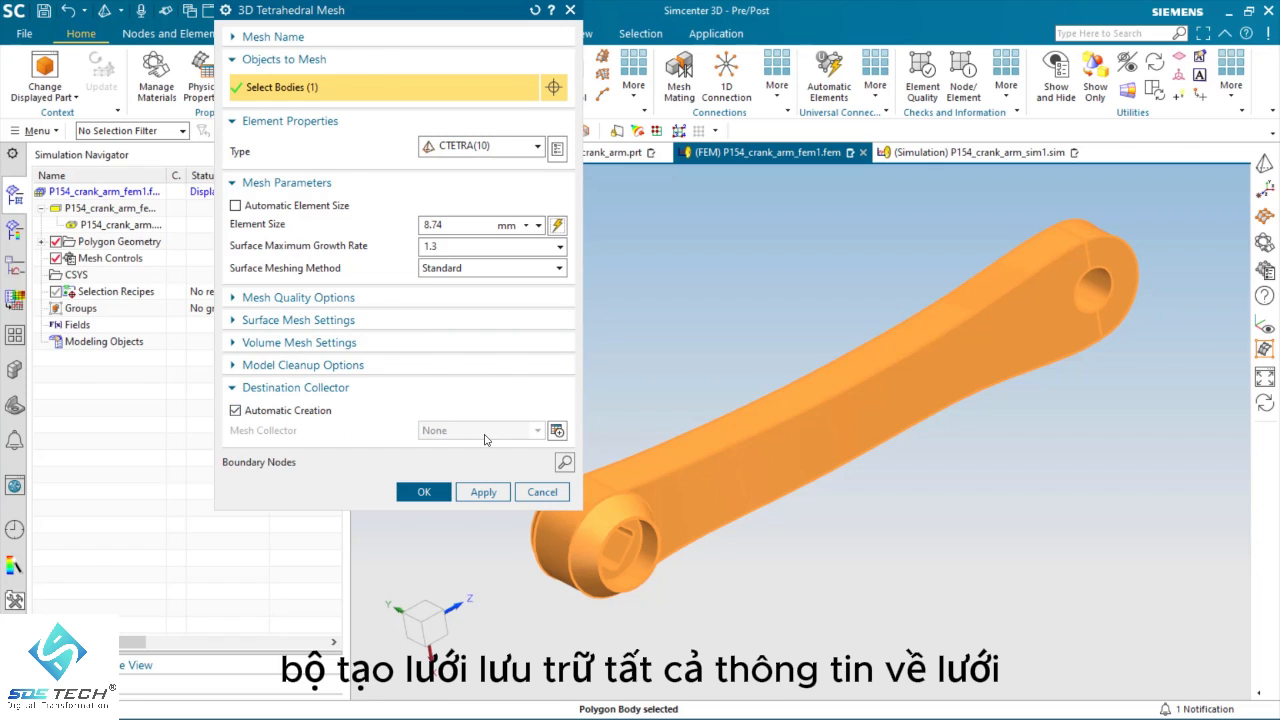
Step: Start a new solid mesh collector for the tetrahedral mesh and name it Steel
left_click(560, 432)
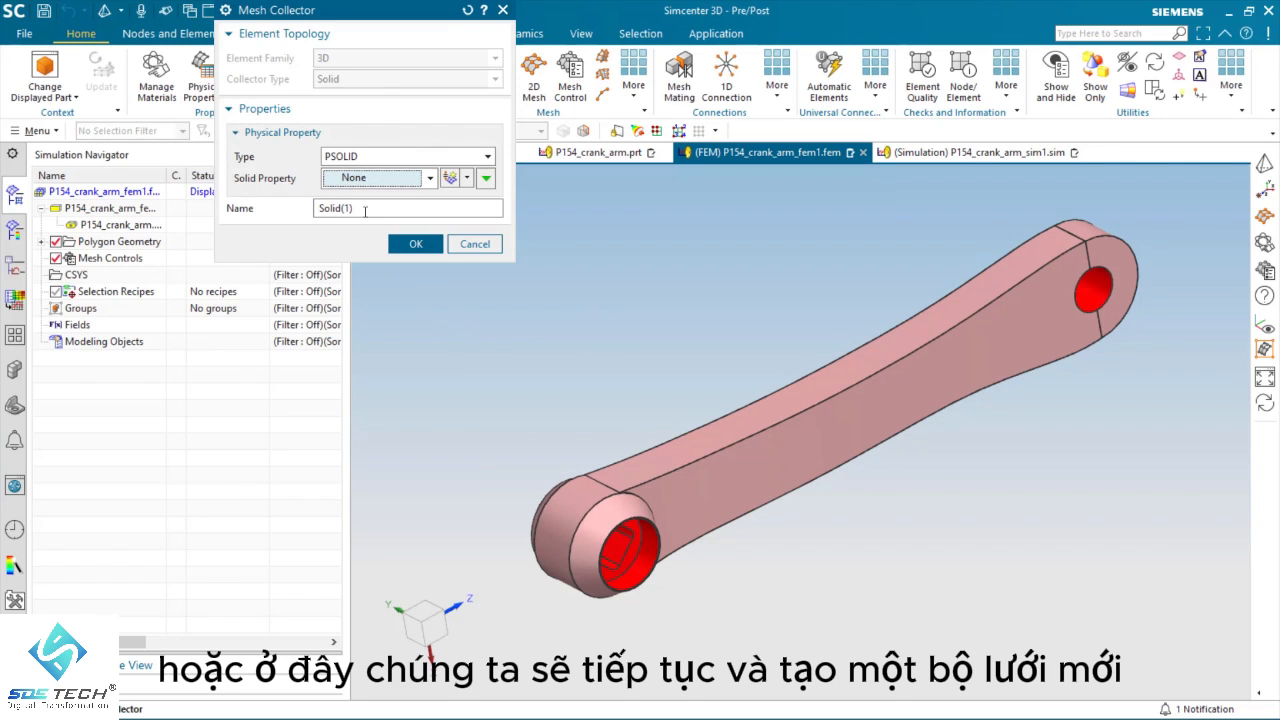
left_click_drag(365, 211, 277, 208)
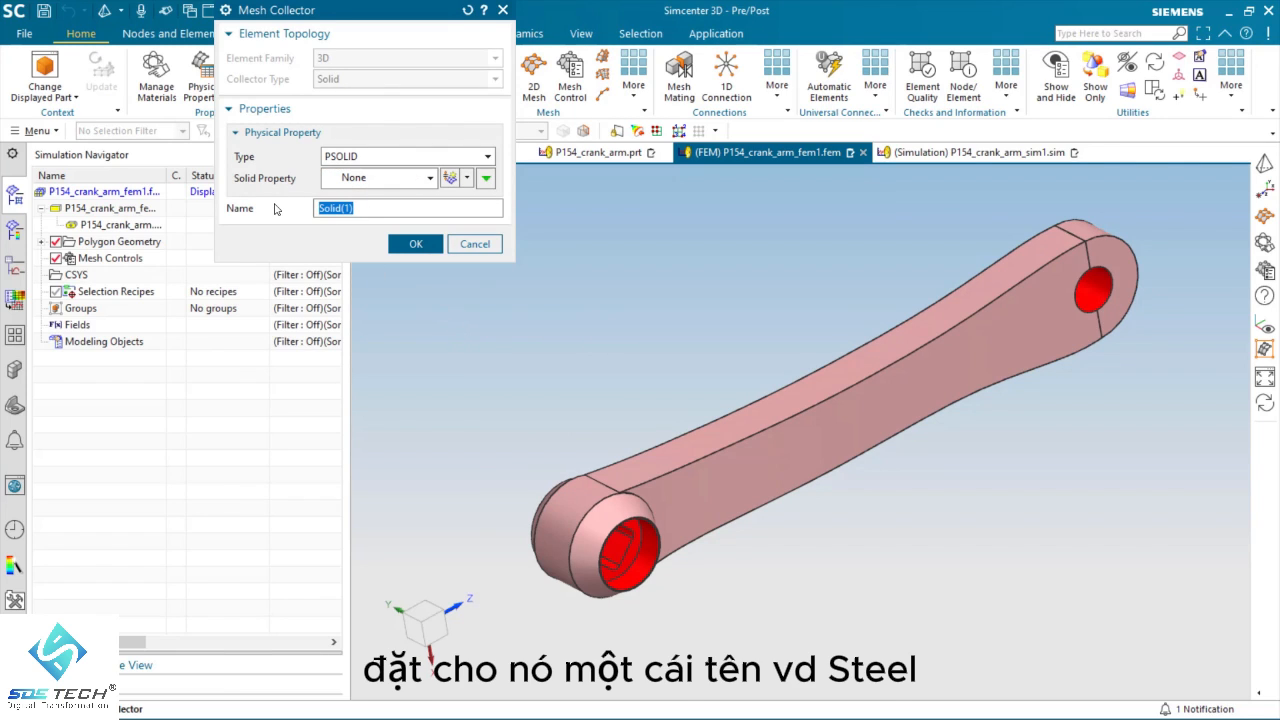
type("Steel")
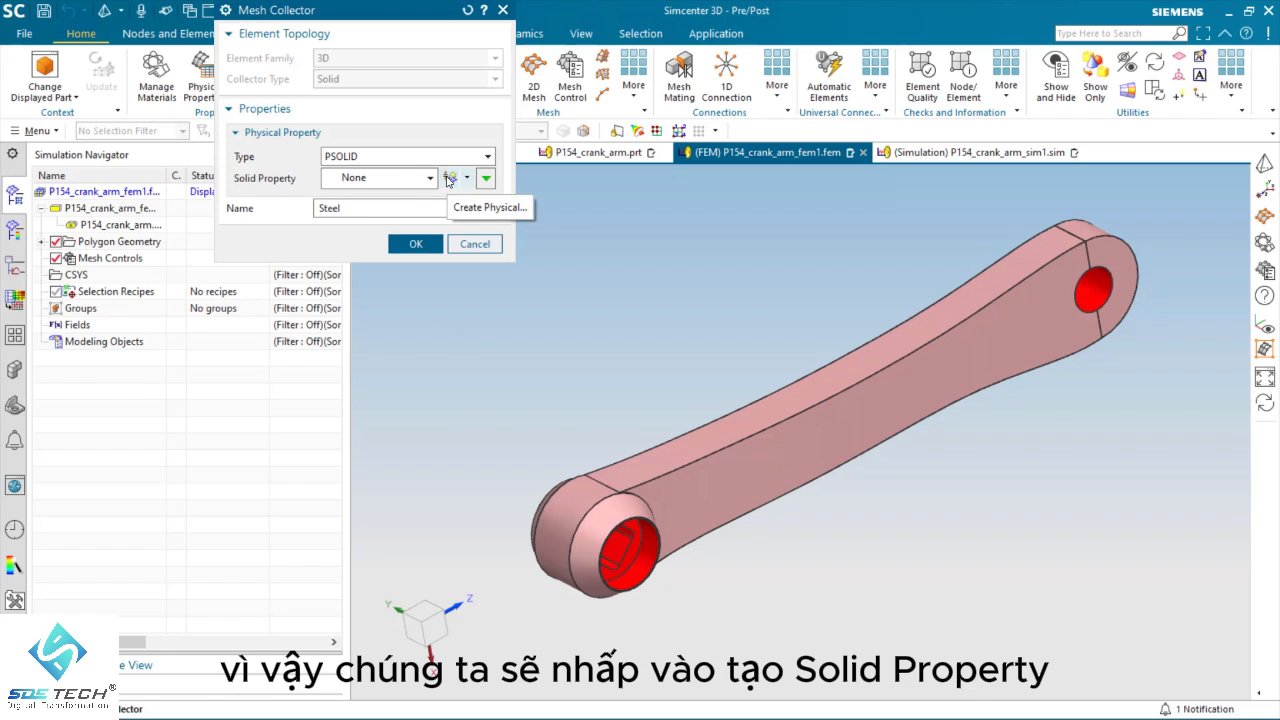
Step: Give the collector a new PSOLID property using the Steel library material, and generate the tetrahedral mesh
left_click(451, 179)
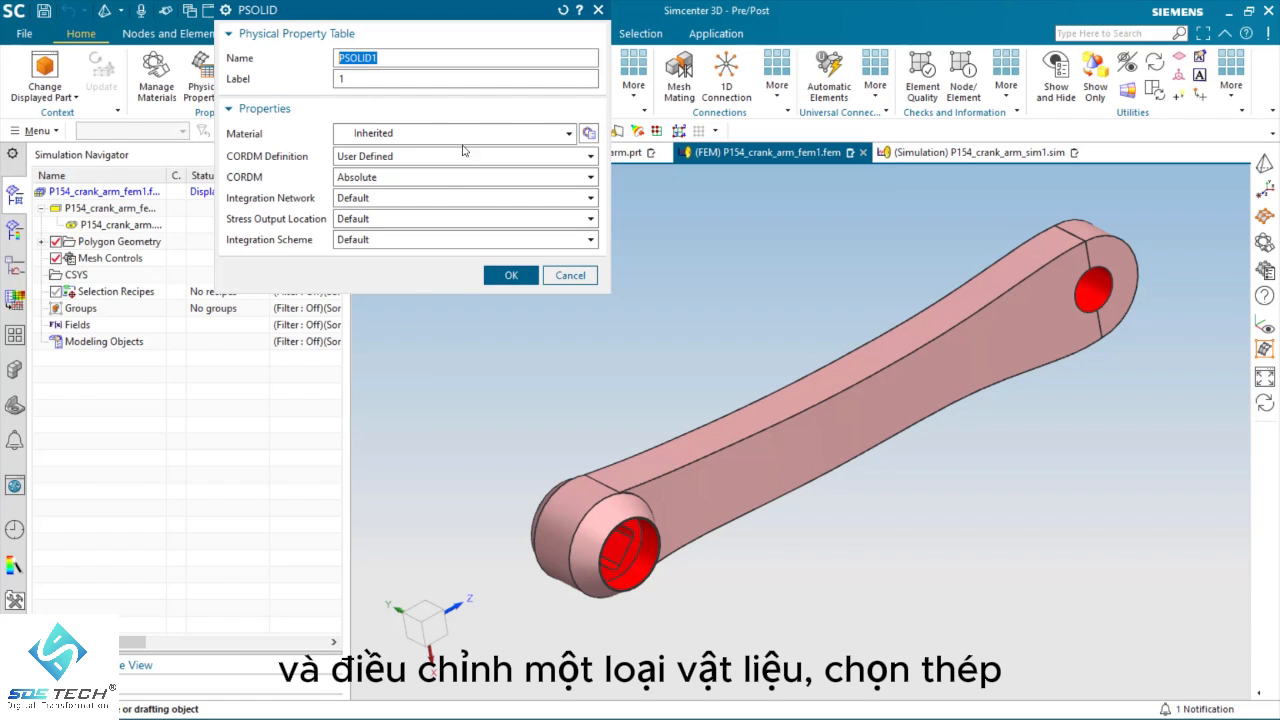
left_click(589, 133)
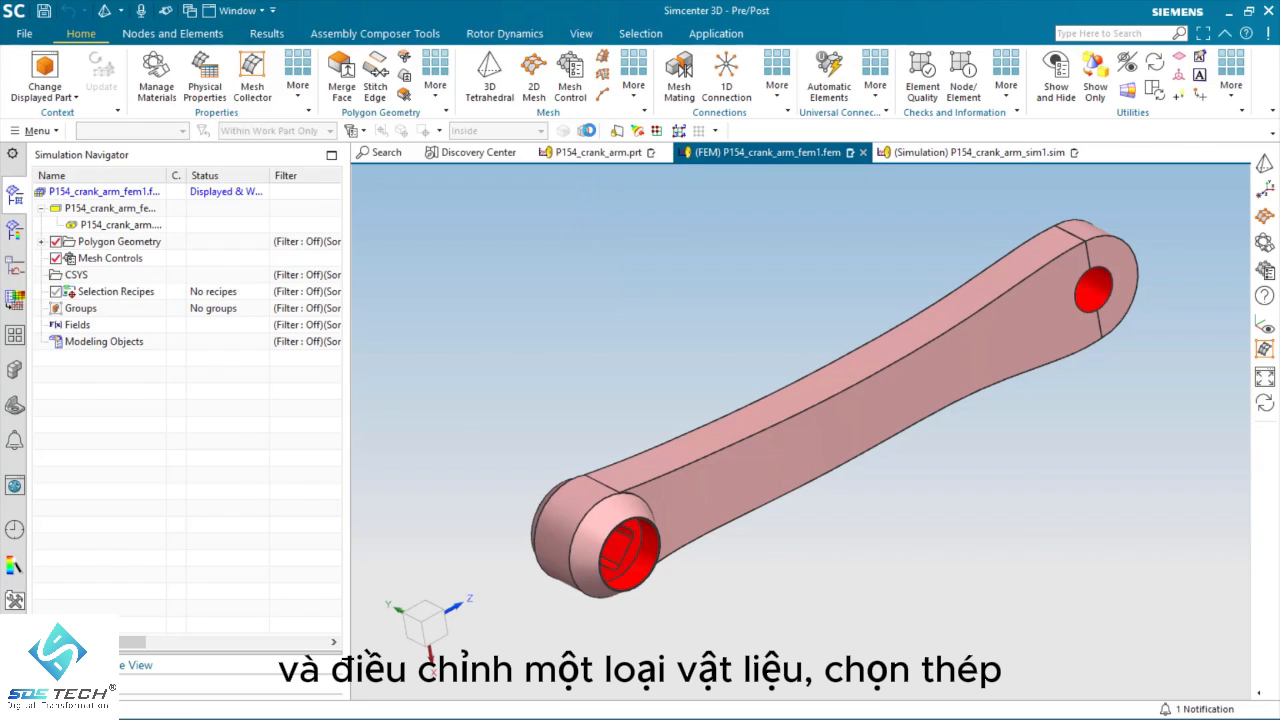
scroll(307, 360, "down", 20)
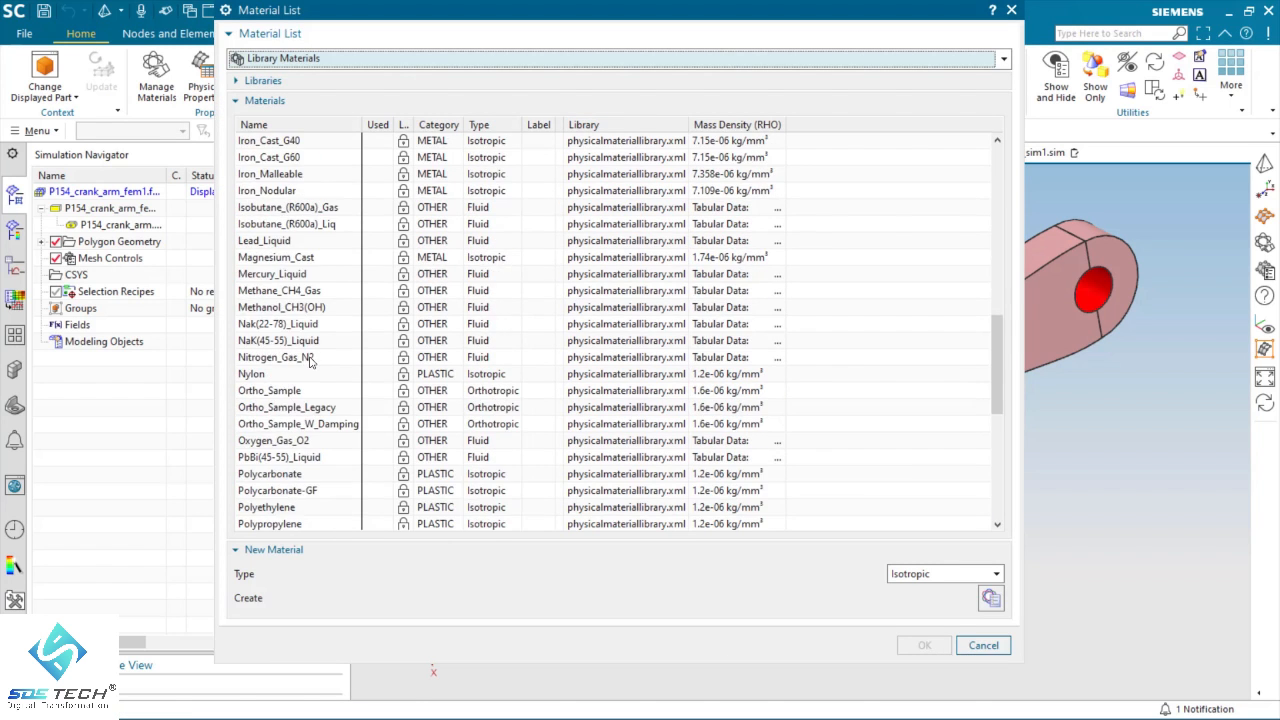
left_click(259, 342)
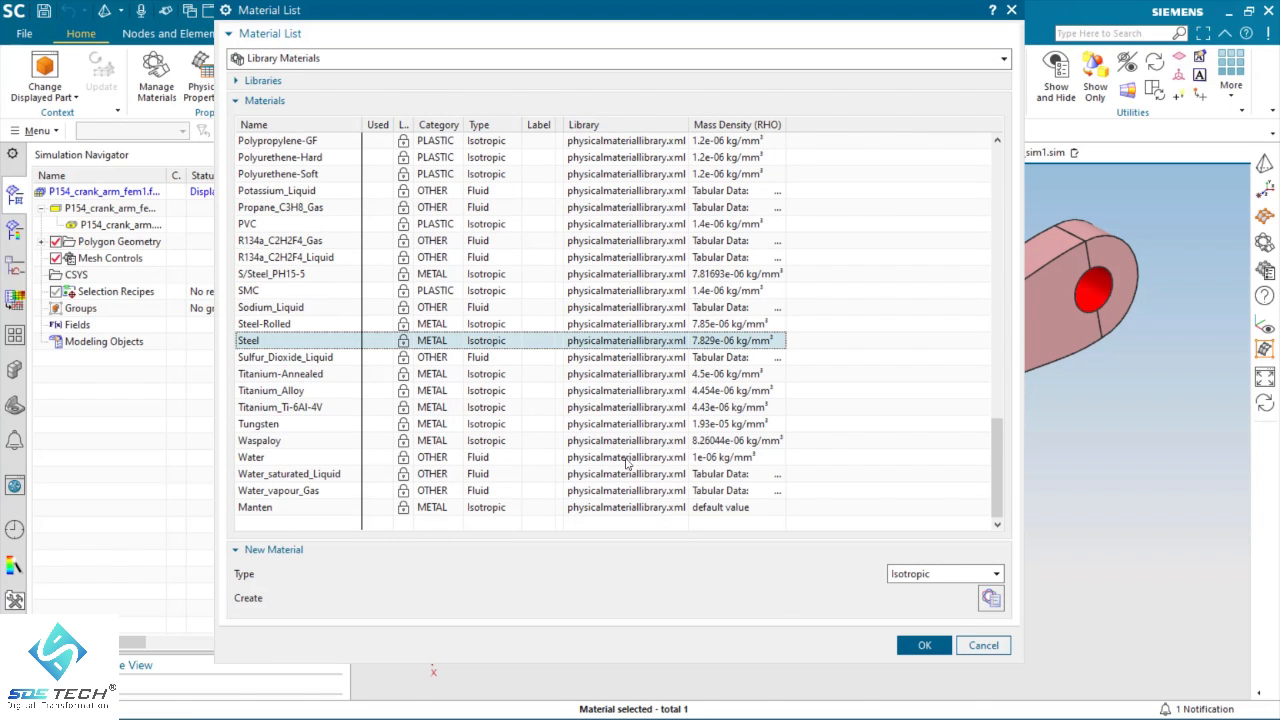
left_click(922, 645)
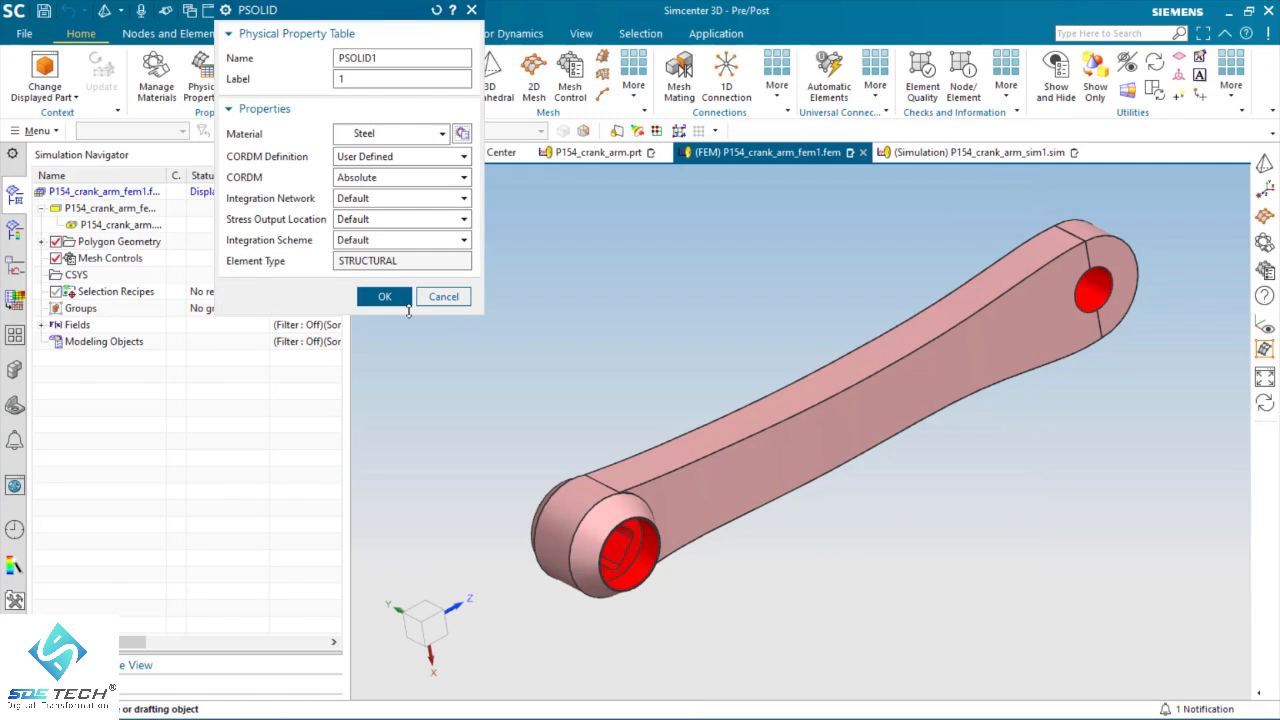
left_click(382, 299)
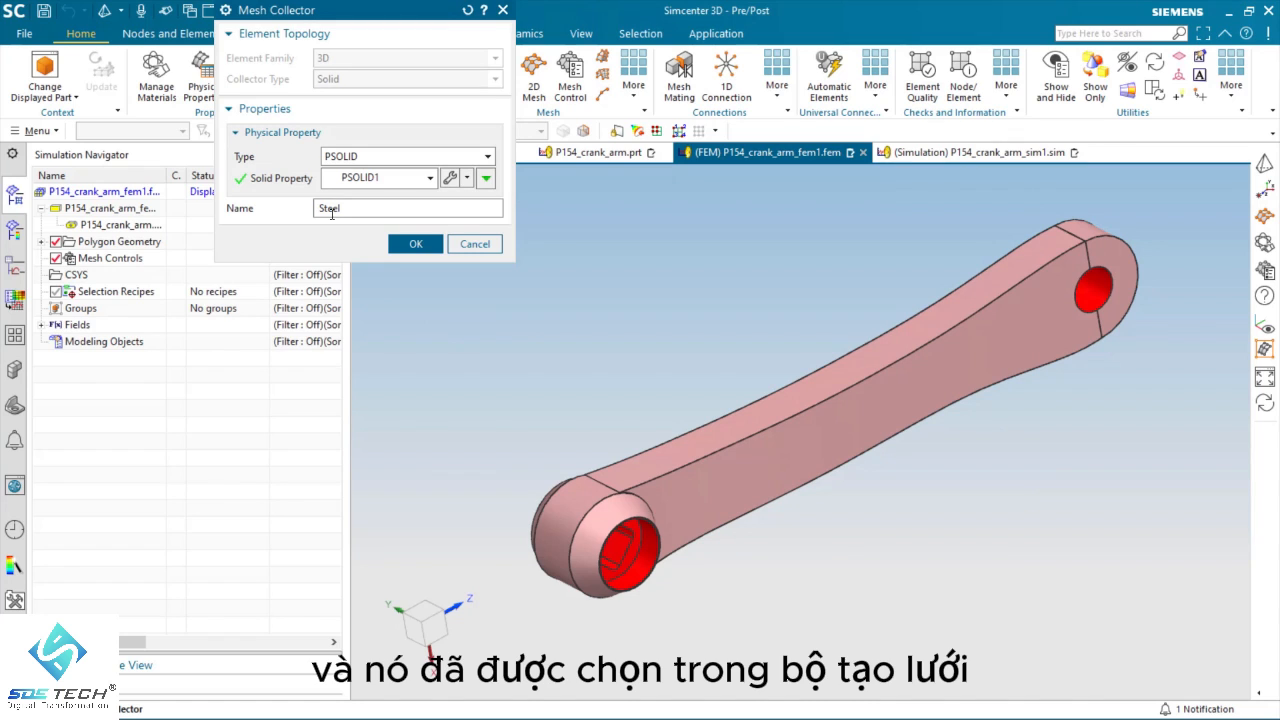
left_click(413, 244)
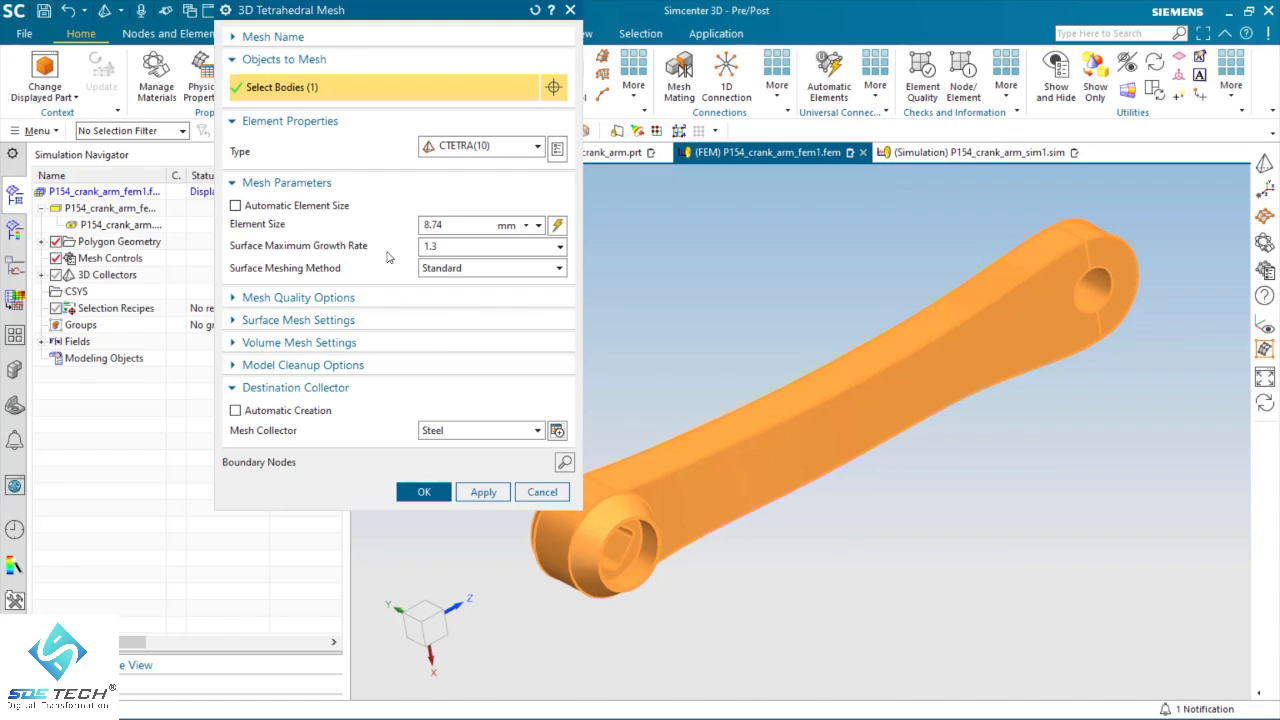
left_click(424, 493)
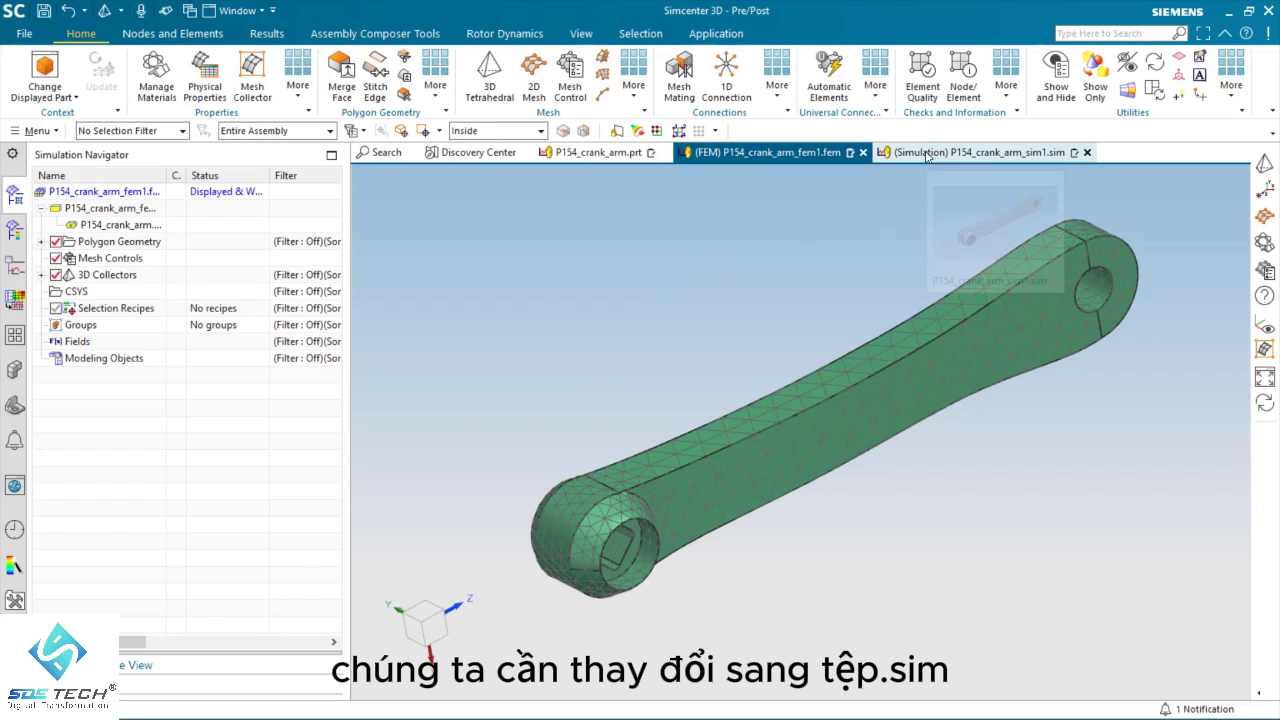
Step: In the simulation file, apply a fixed constraint to all faces of the square hole using Tangent Faces selection
left_click(960, 152)
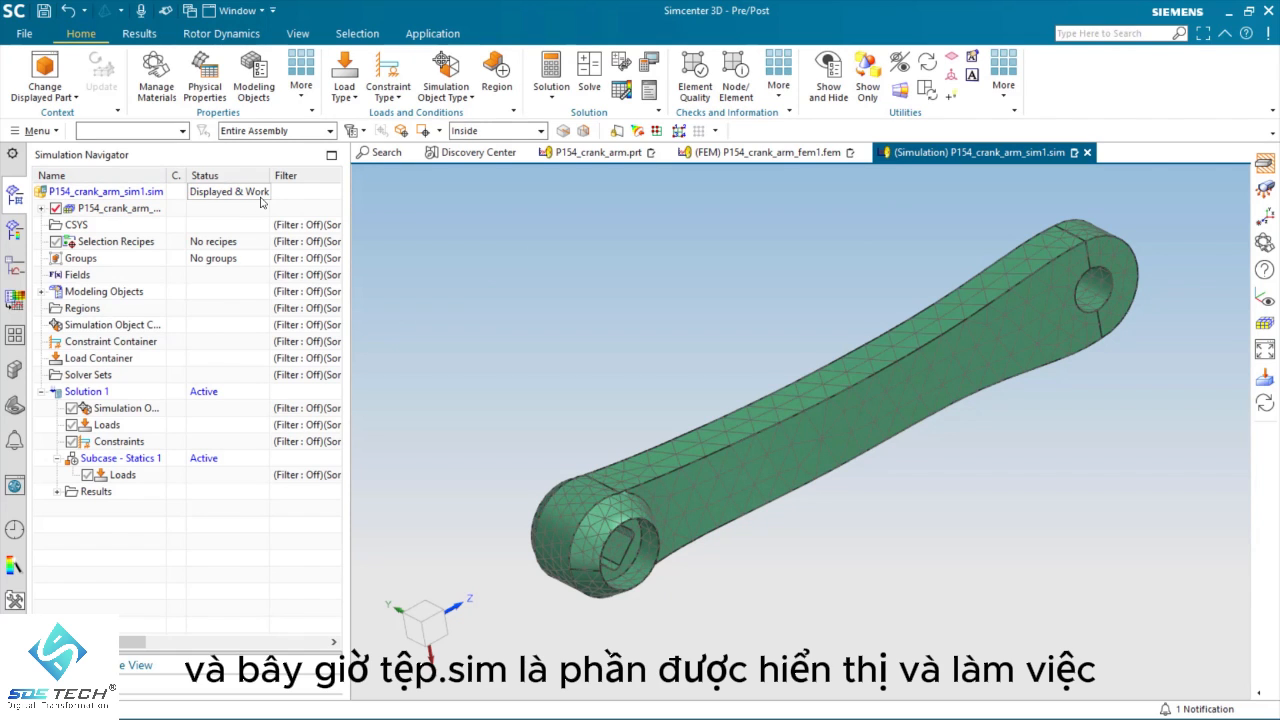
left_click(386, 75)
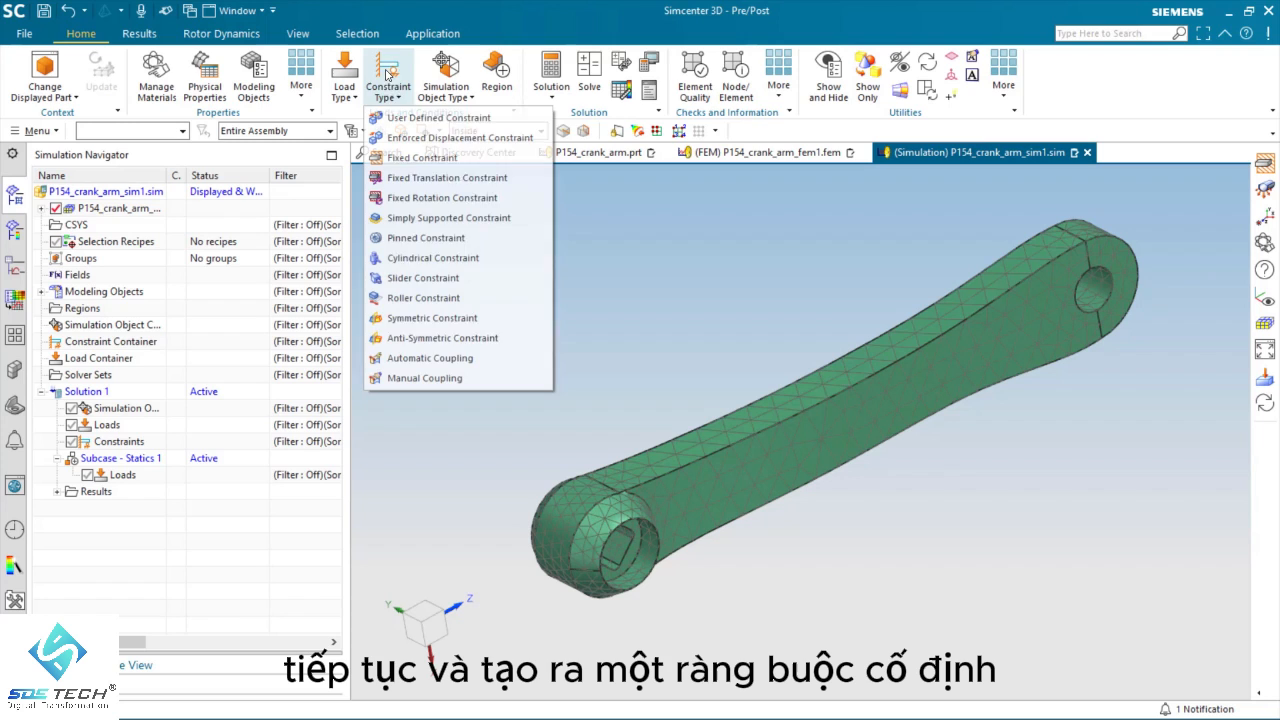
left_click(424, 158)
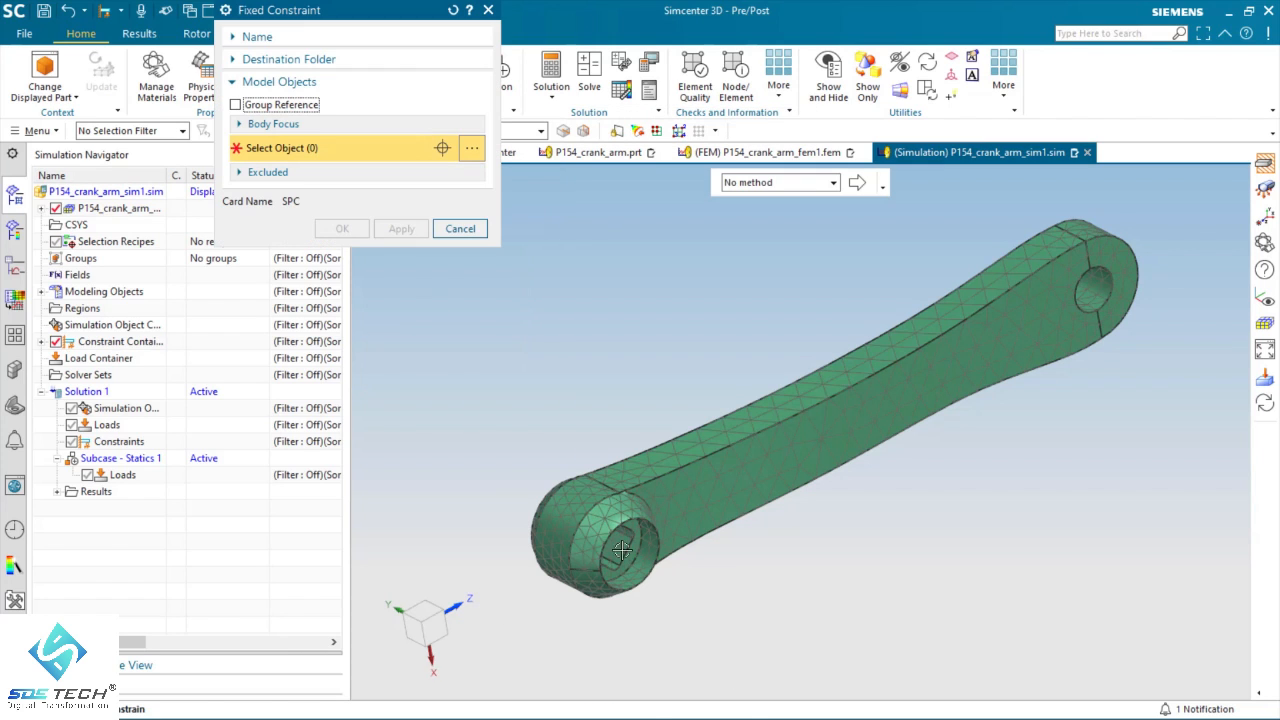
middle_click_drag(622, 550, 608, 547)
scroll(618, 554, "up", 2)
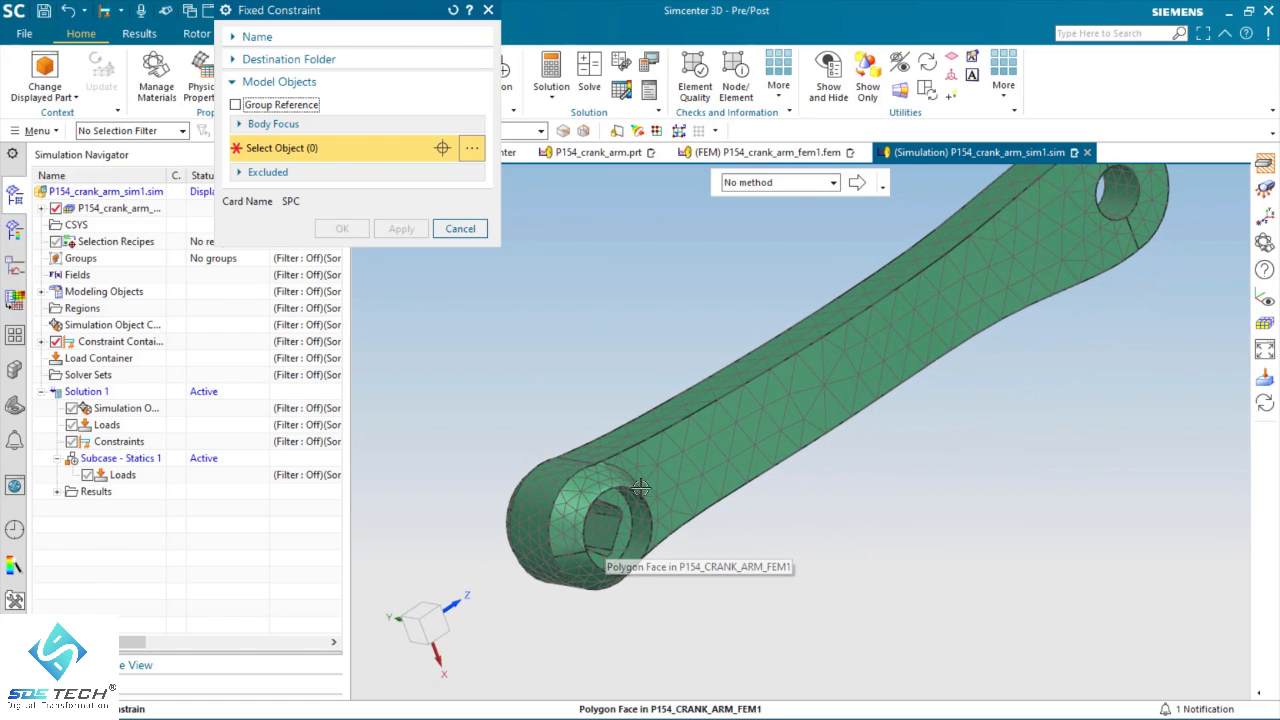
left_click(834, 185)
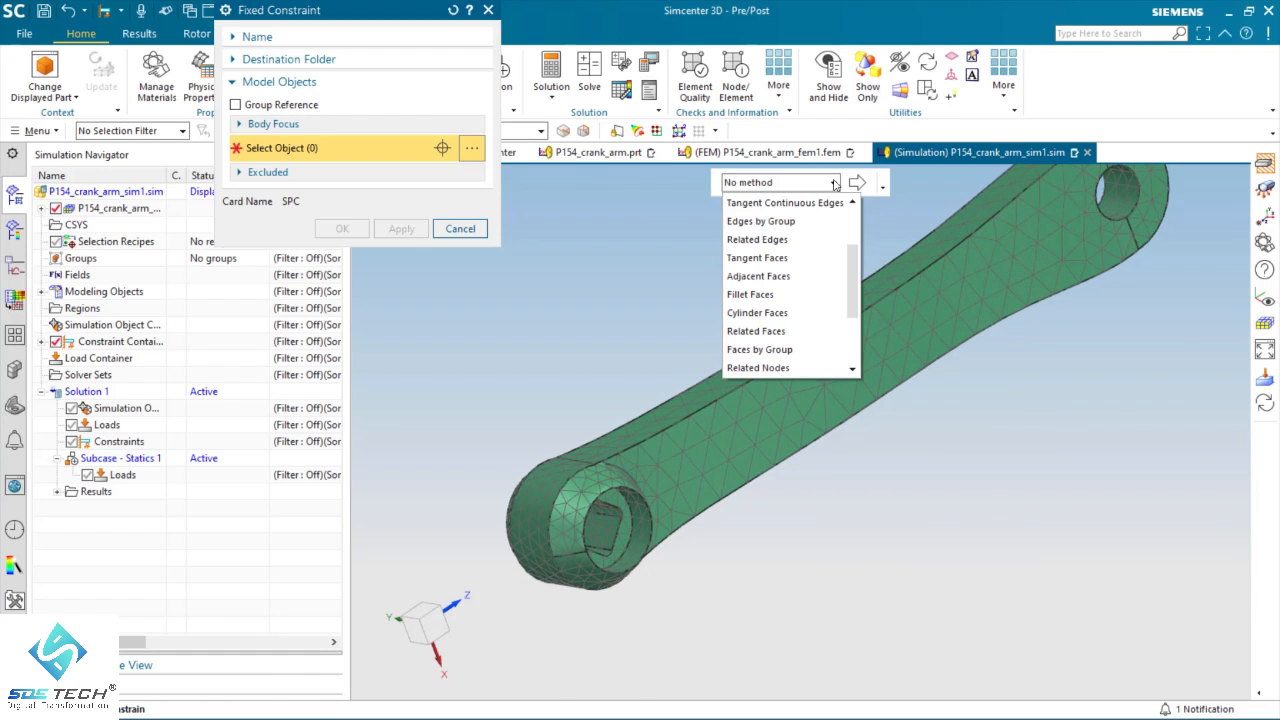
scroll(806, 268, "down", 3)
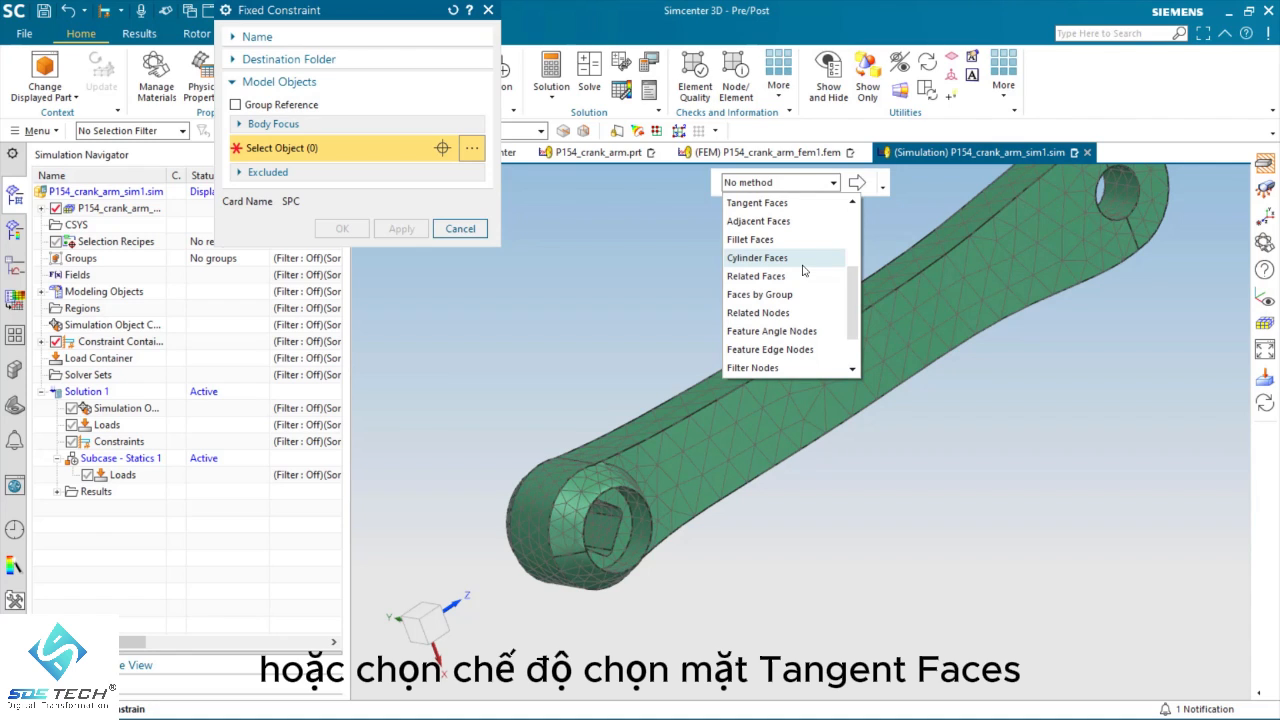
left_click(767, 203)
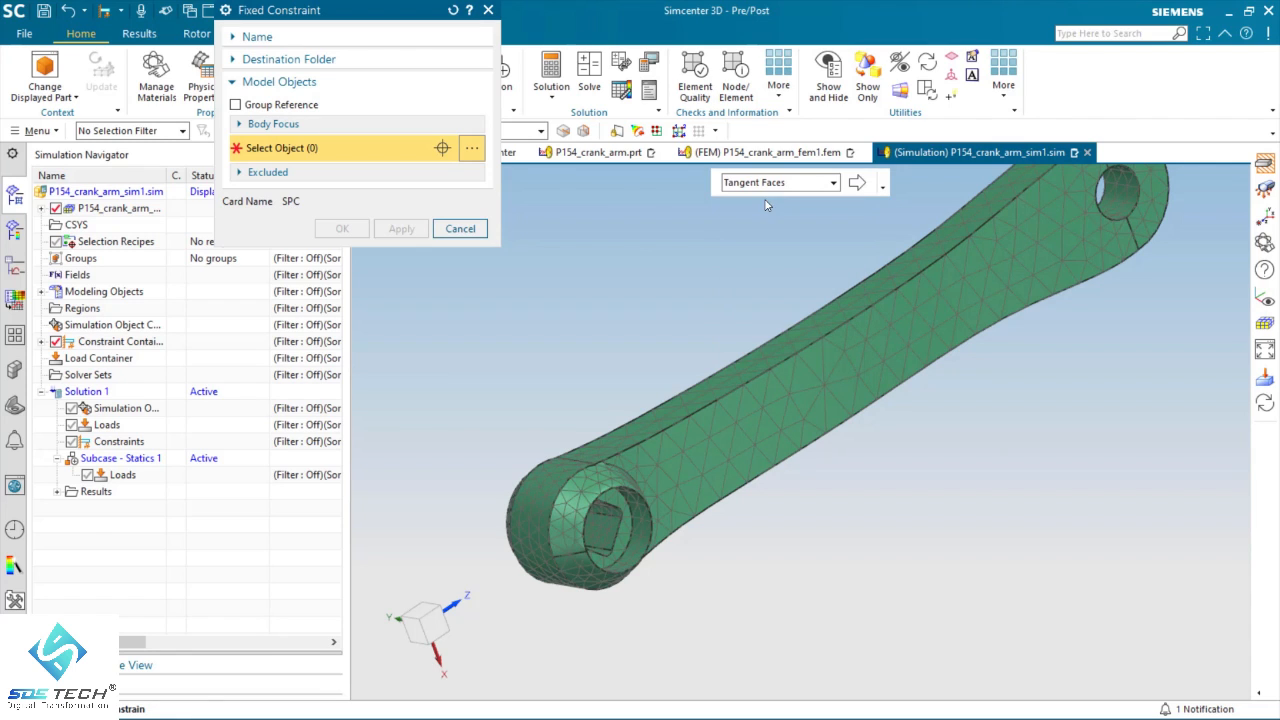
left_click(605, 532)
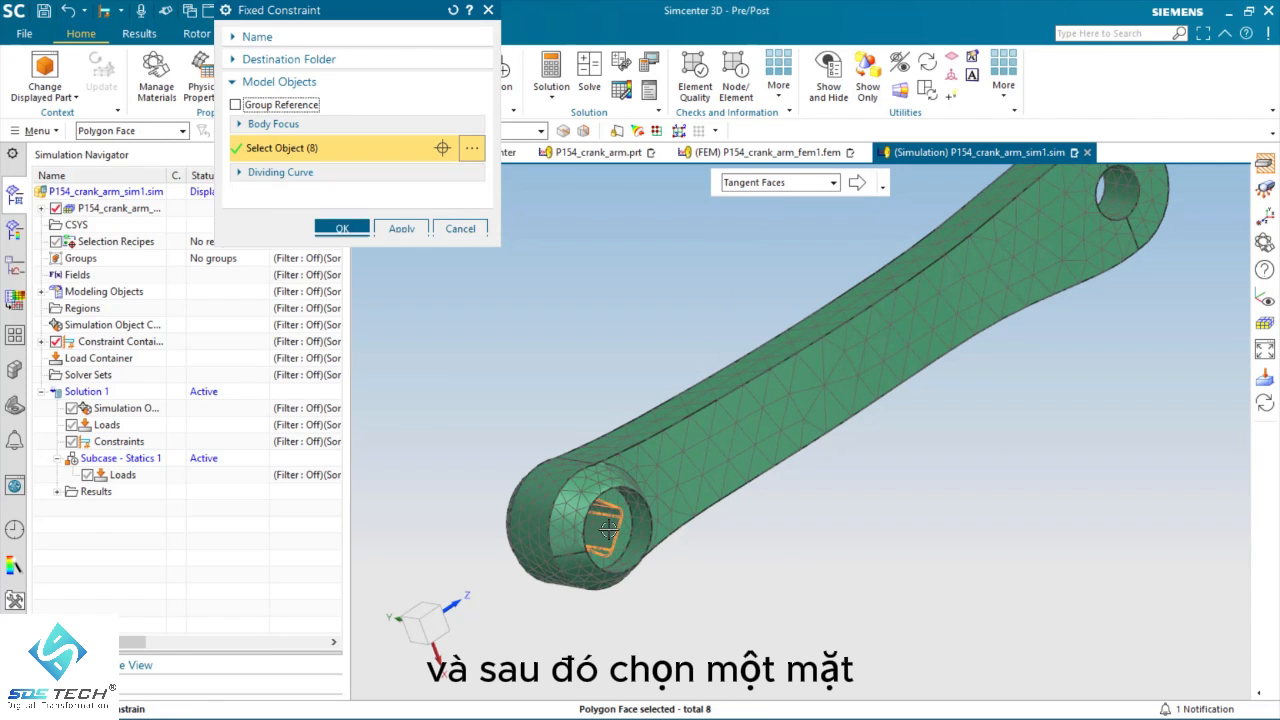
middle_click_drag(604, 533, 560, 450)
left_click(342, 248)
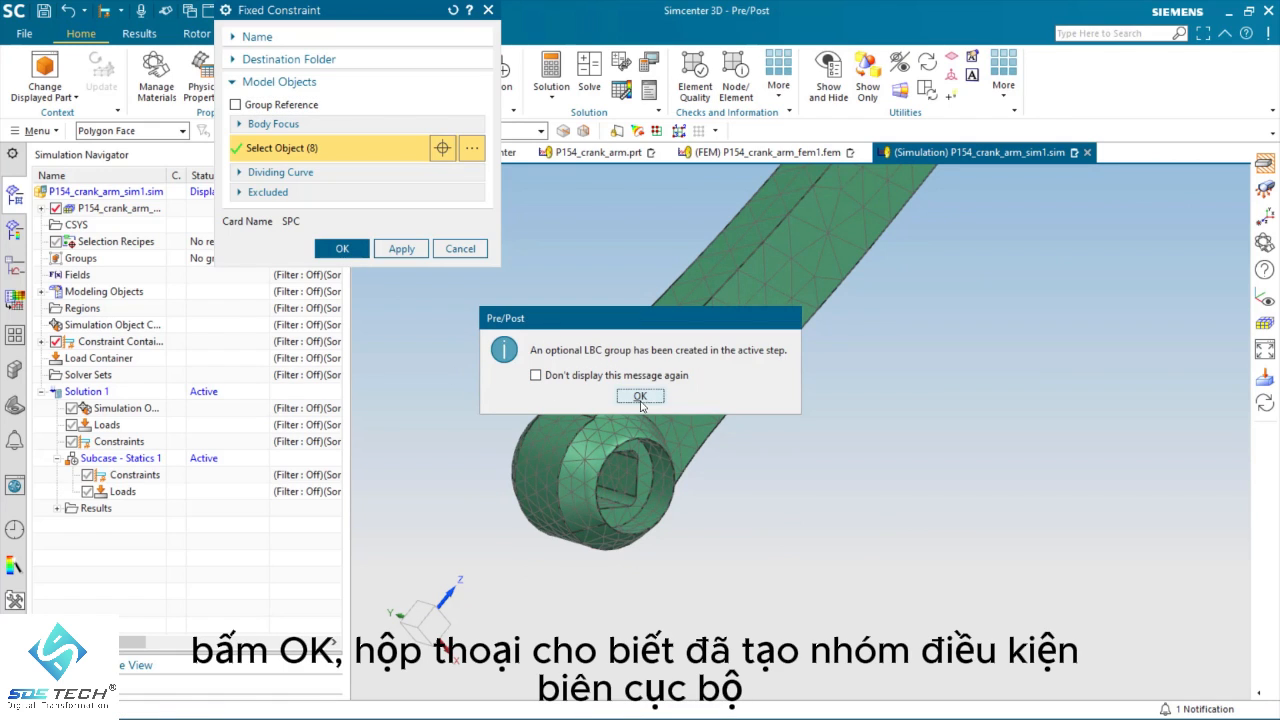
Step: Accept the fixed constraint and add a pinned constraint to the round cylindrical face around the square hole
left_click(642, 398)
mouse_move(622, 515)
middle_mouse_down()
mouse_move(652, 405)
mouse_move(639, 433)
middle_mouse_up()
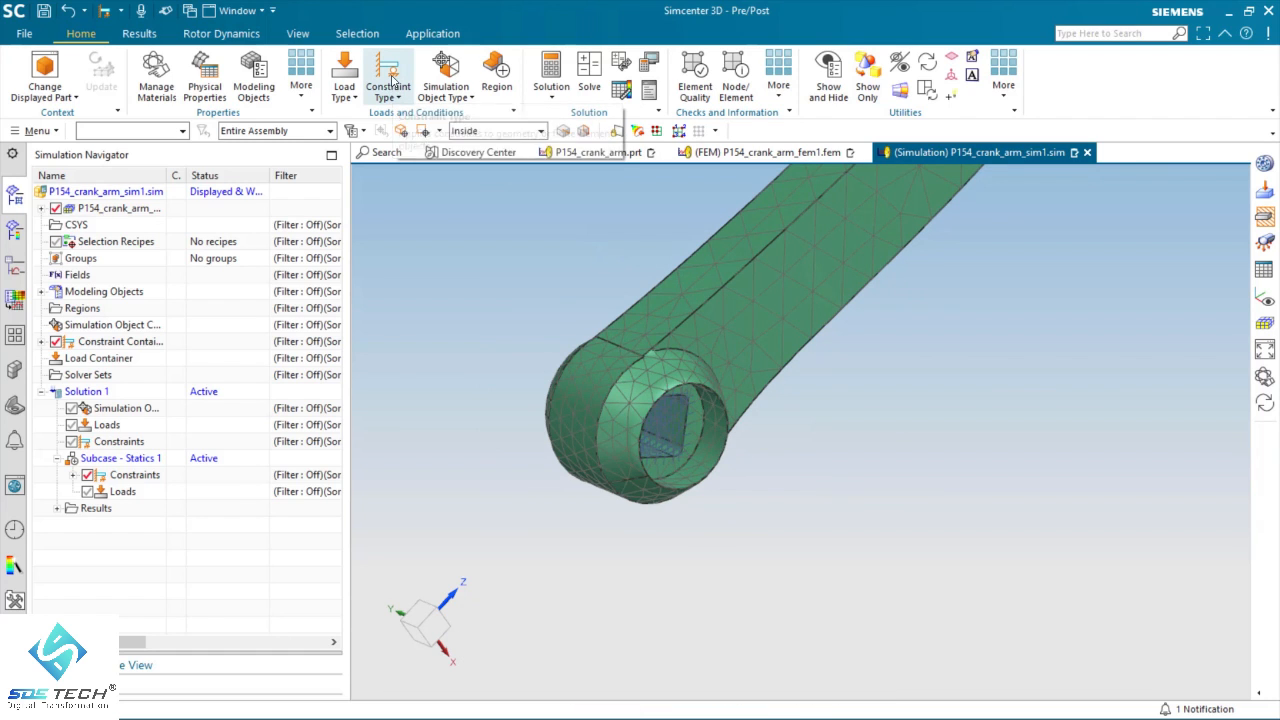
left_click(391, 80)
left_click(426, 240)
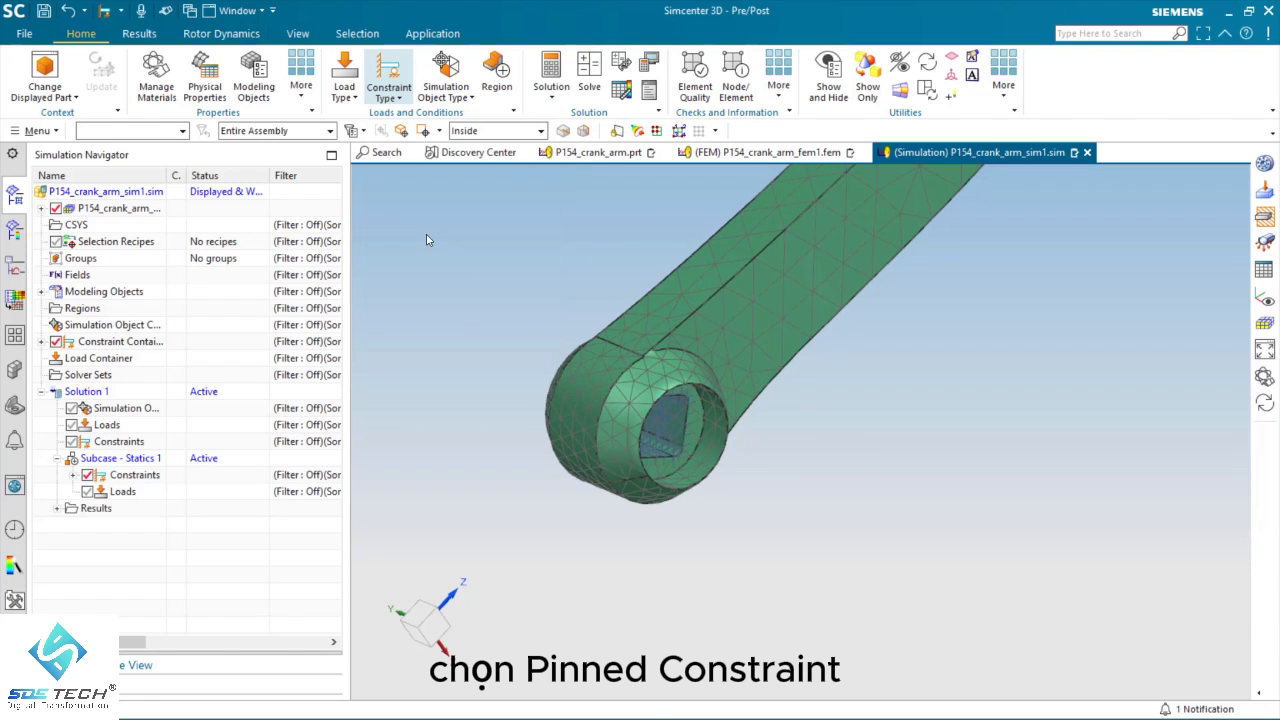
left_click(710, 445)
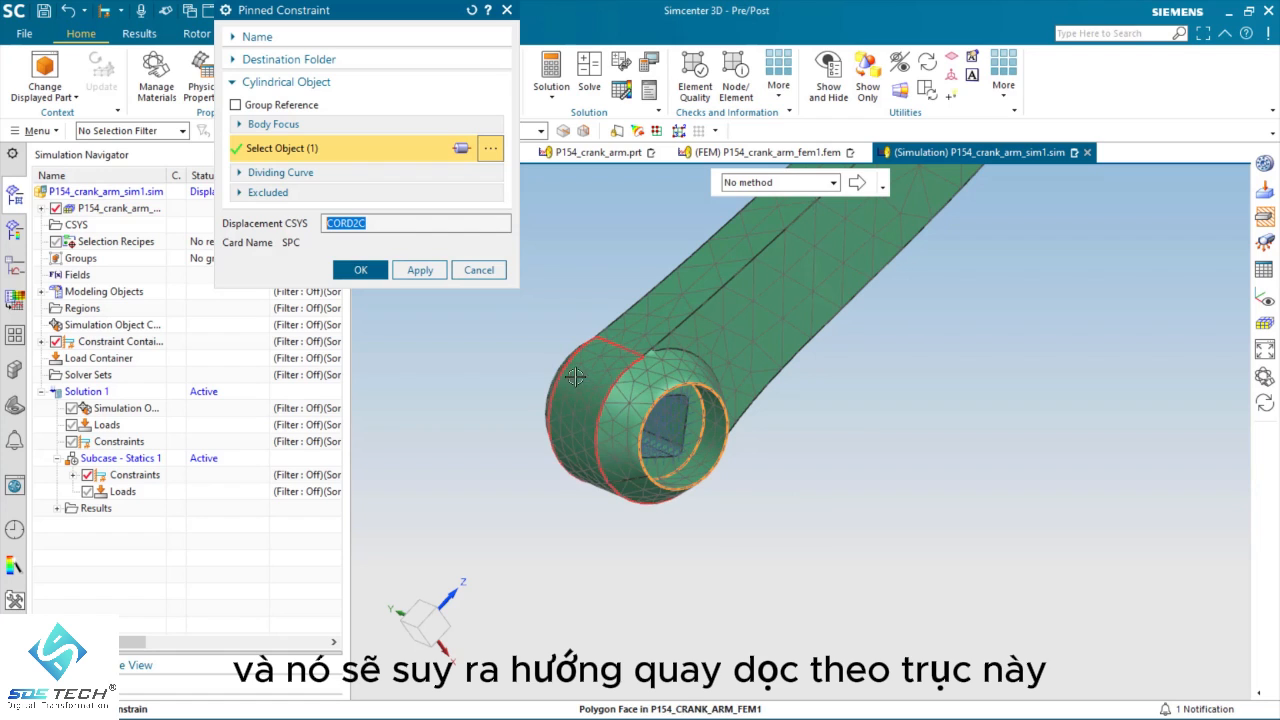
left_click(360, 270)
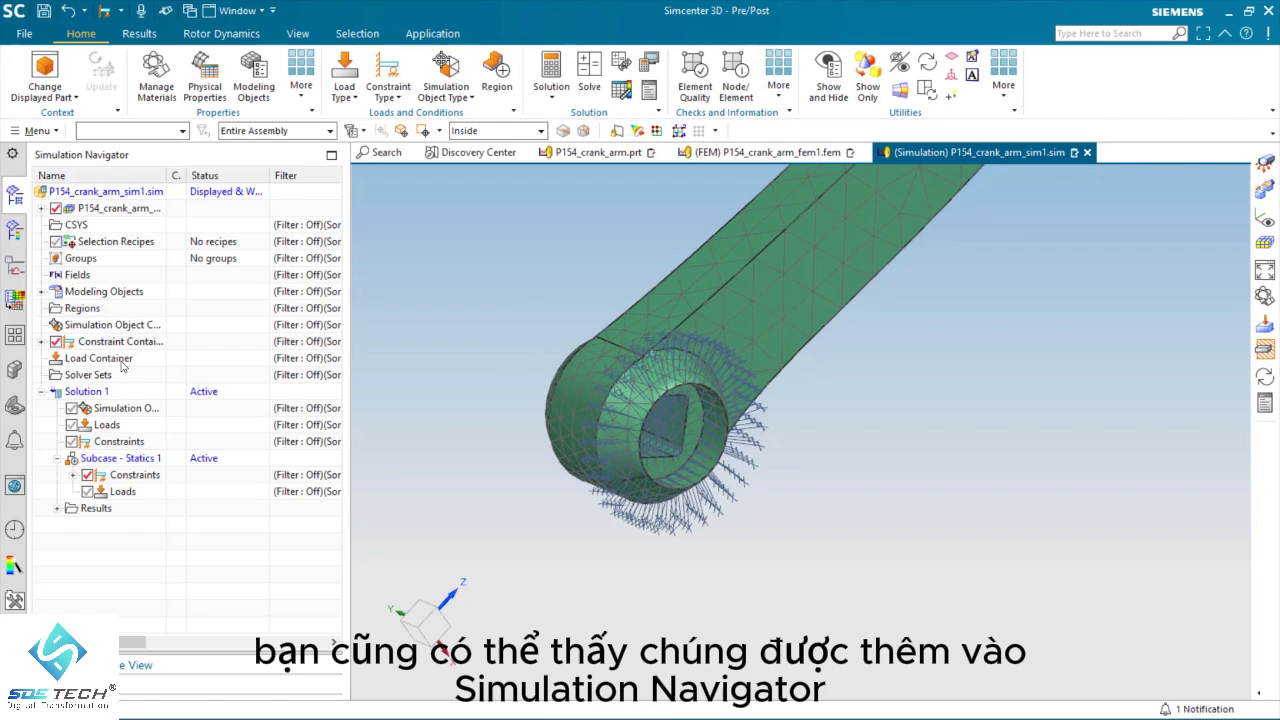
left_click(41, 342)
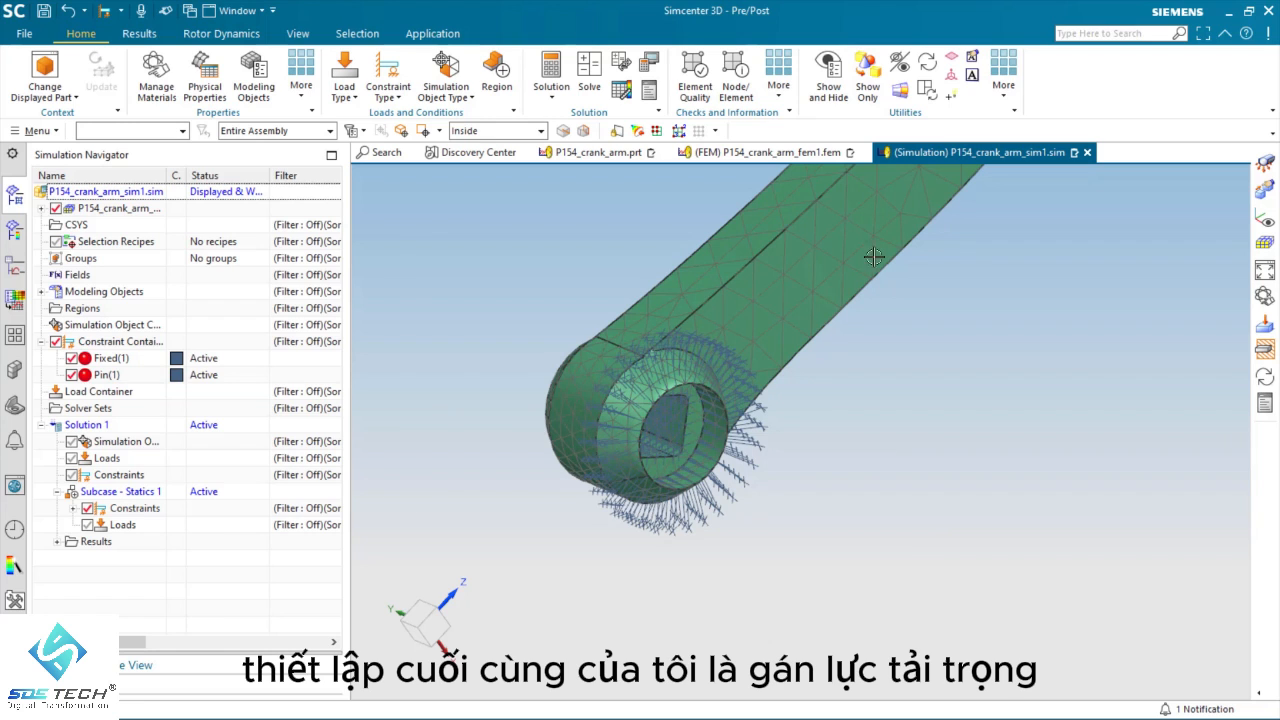
Step: Apply a 500 N bearing load in the XC direction to the cylindrical face of the hole at the arm's opposite end
left_click(386, 76)
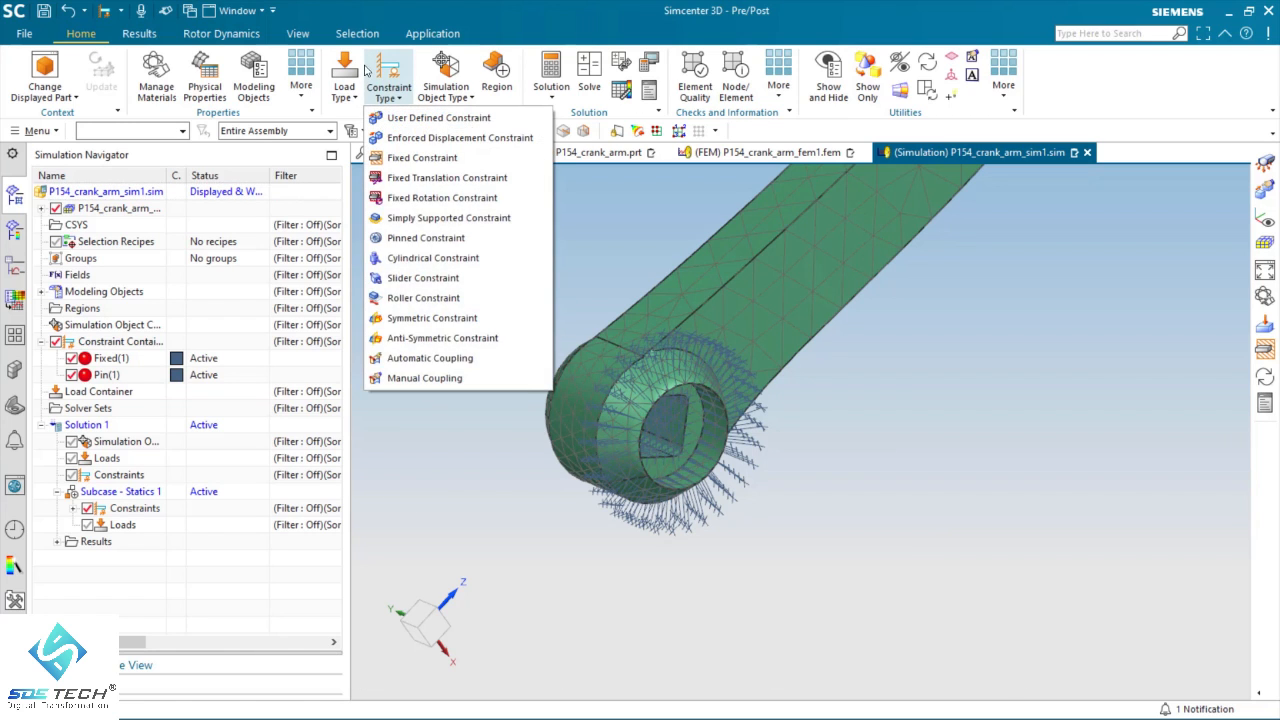
left_click(349, 72)
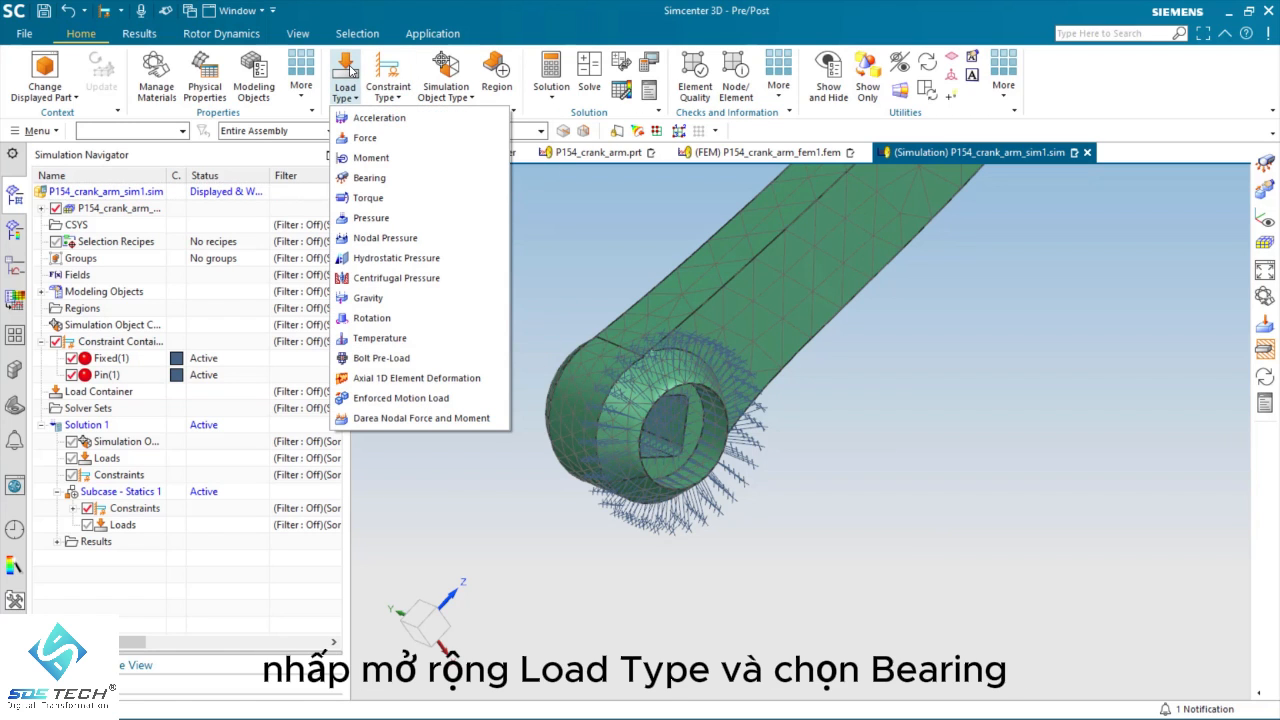
left_click(370, 178)
middle_click_drag(870, 356, 516, 534)
middle_click_drag(463, 327, 902, 386)
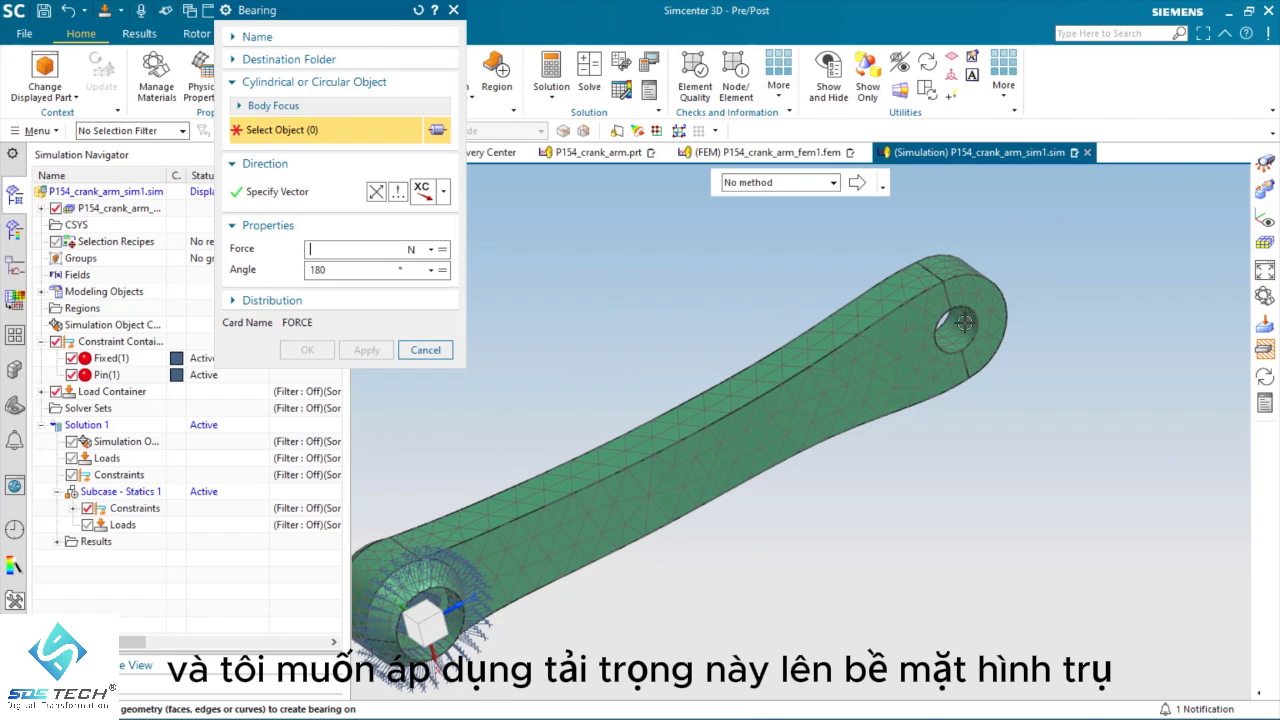
left_click(963, 372)
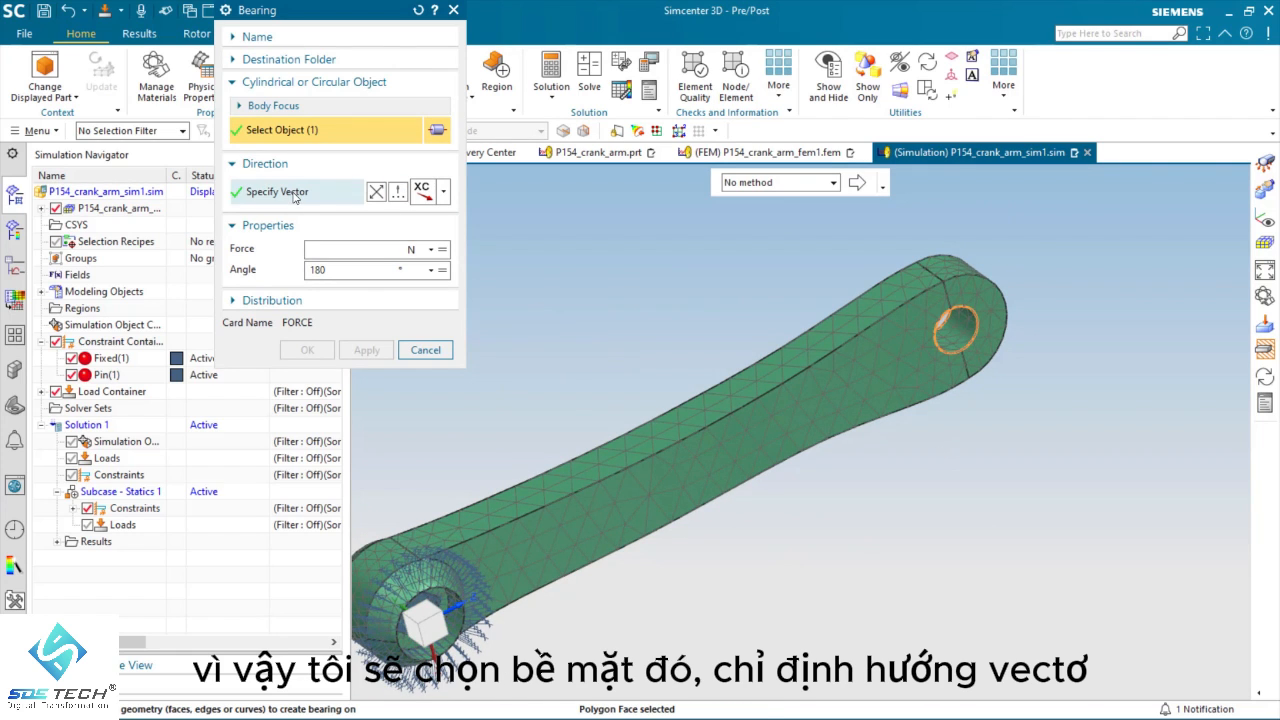
scroll(611, 420, "down", 3)
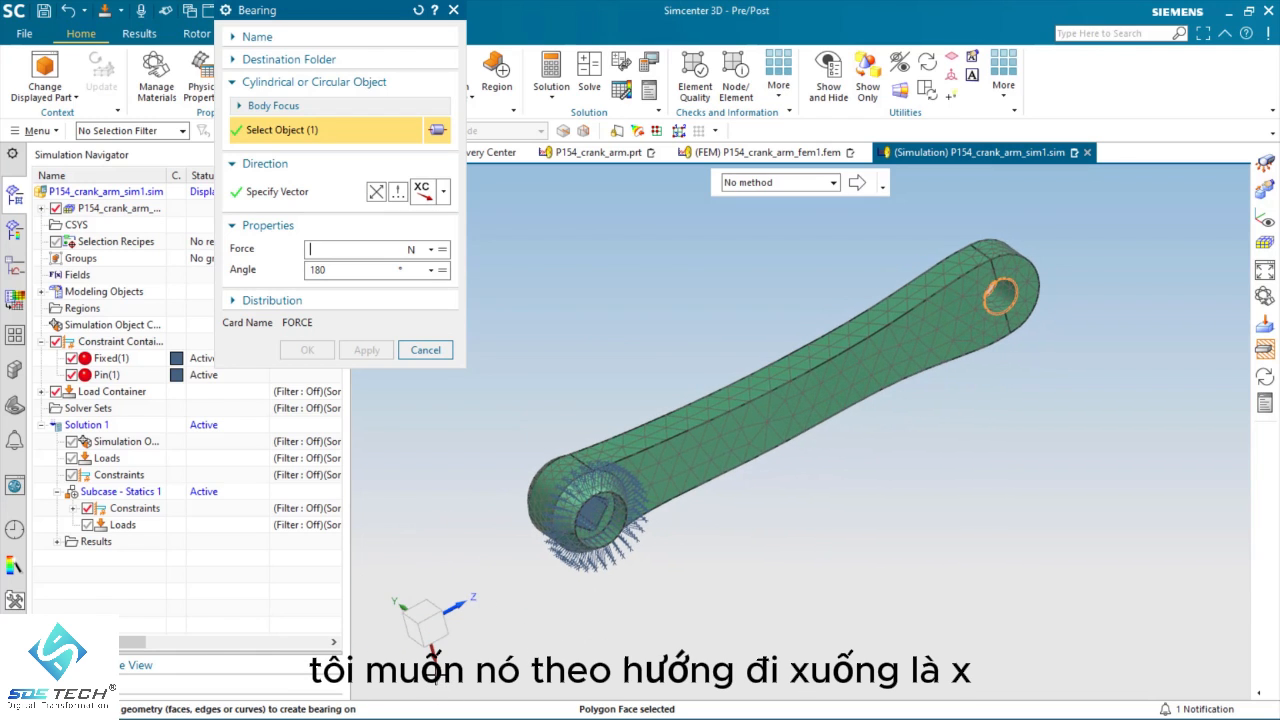
left_click(444, 196)
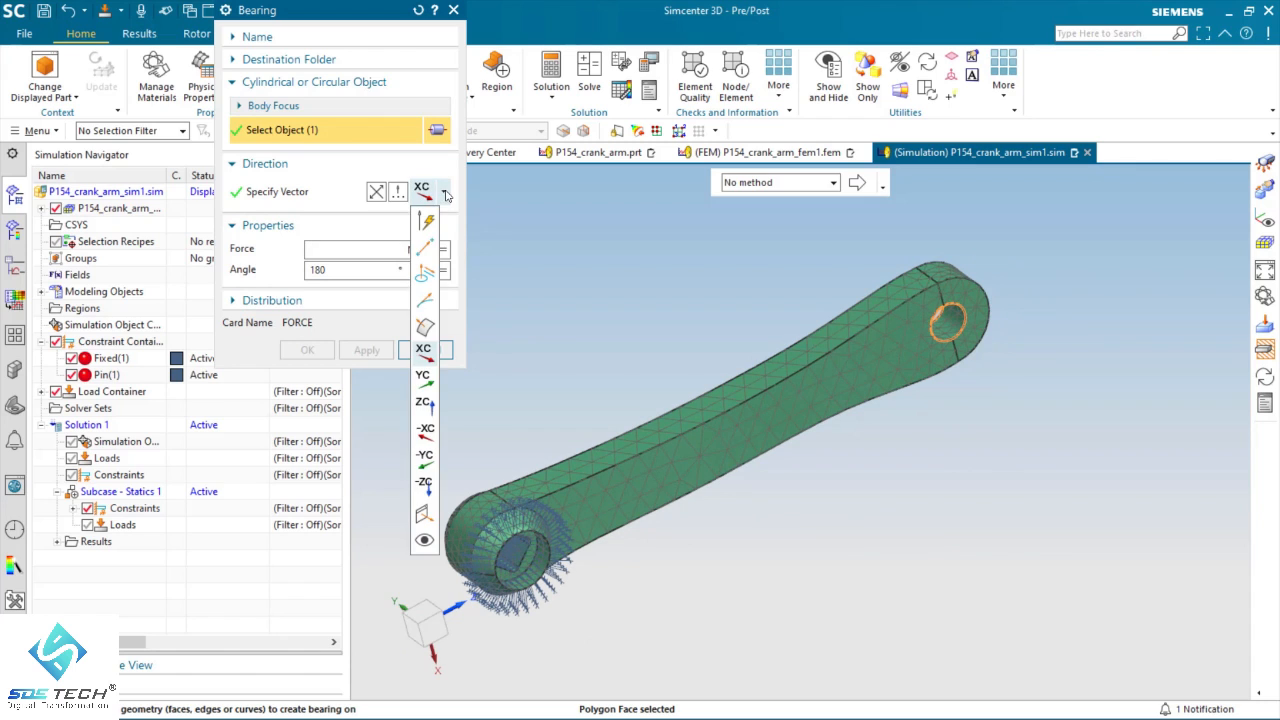
left_click(428, 354)
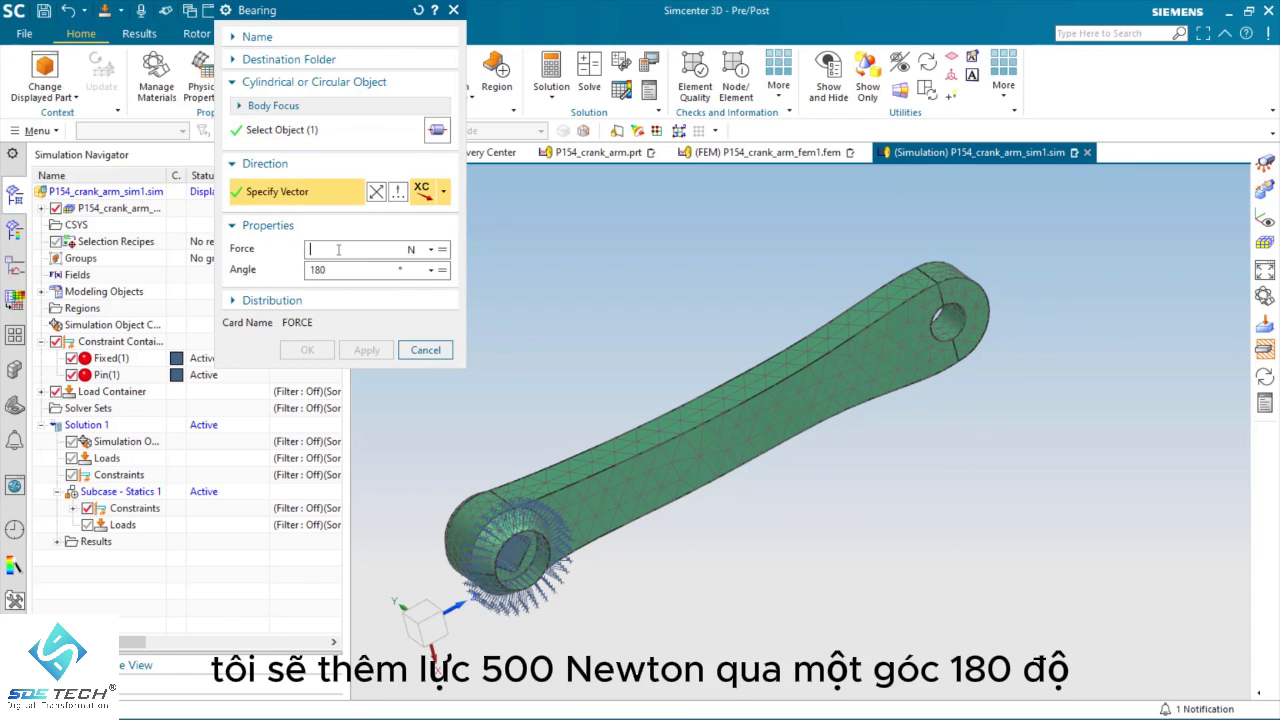
type("500")
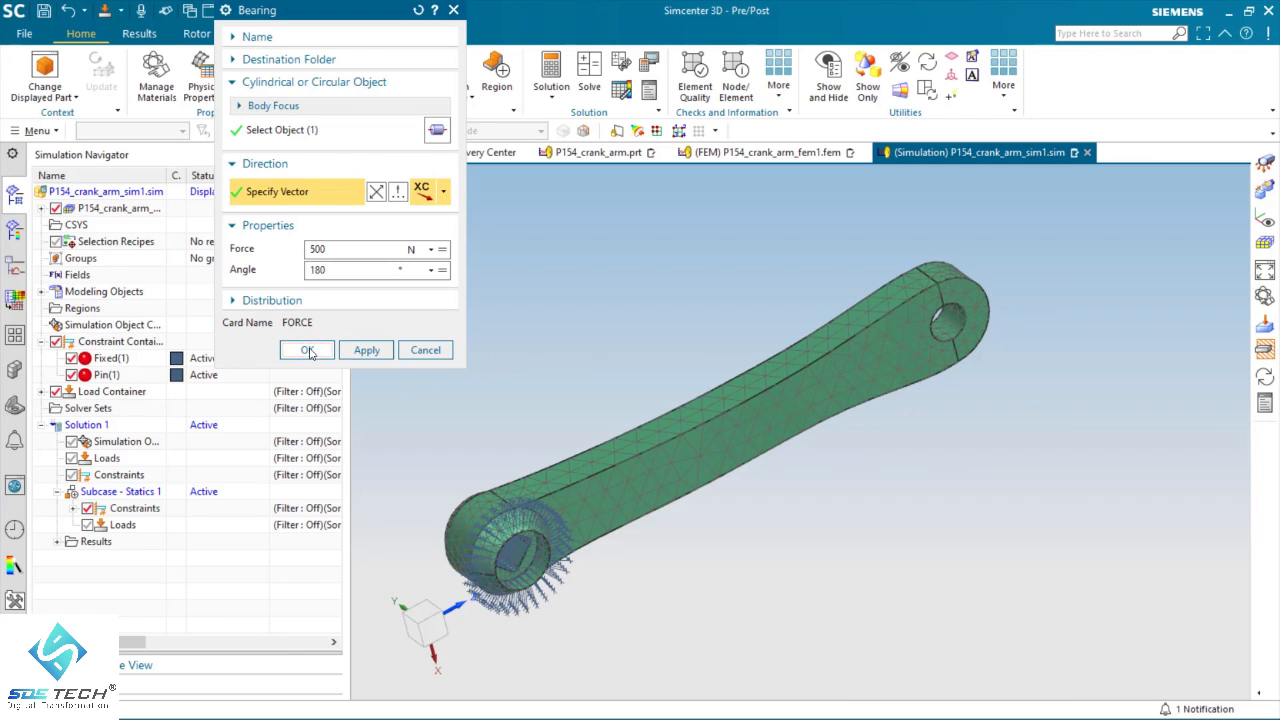
left_click(308, 350)
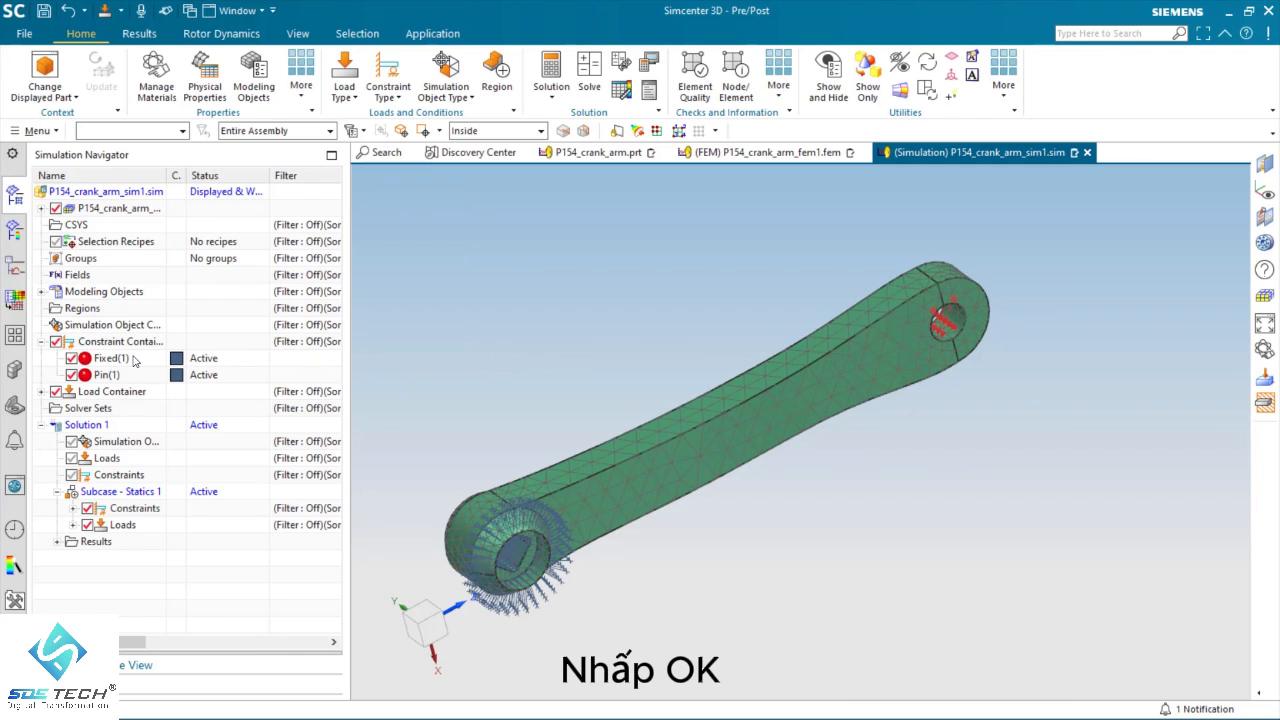
left_click(42, 392)
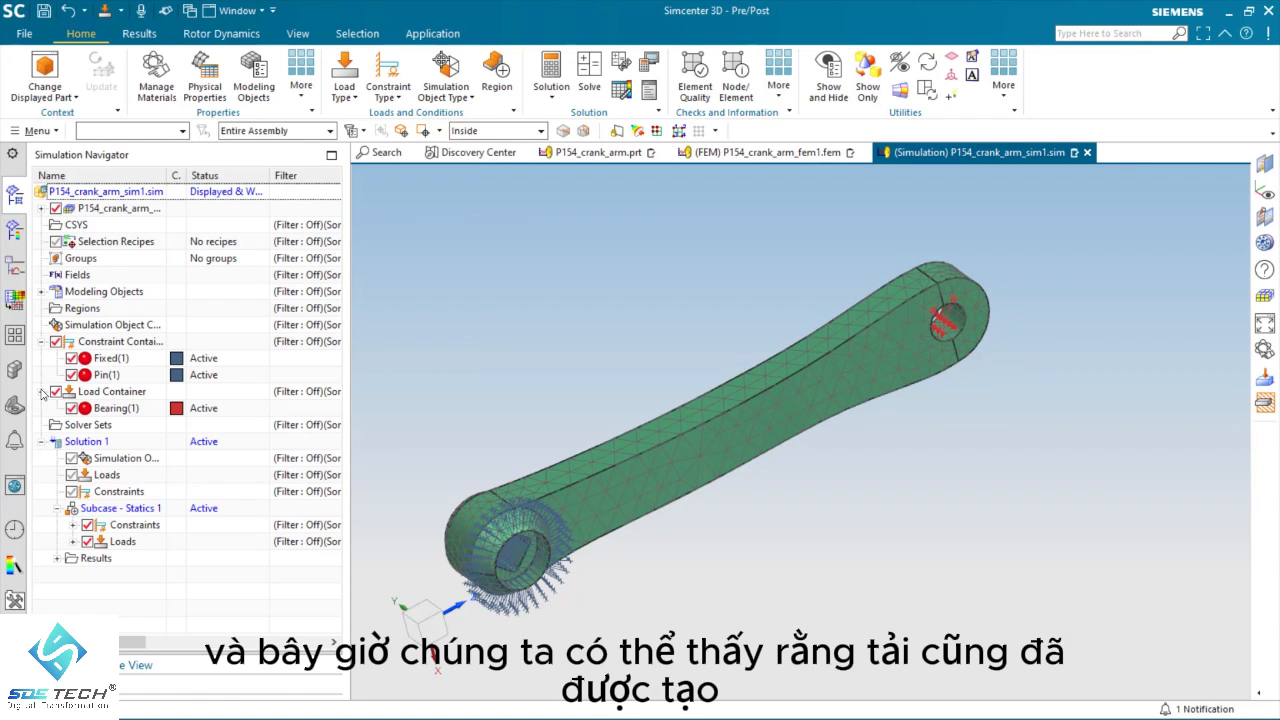
Step: Rename the solution as Structural Solution
right_click(80, 447)
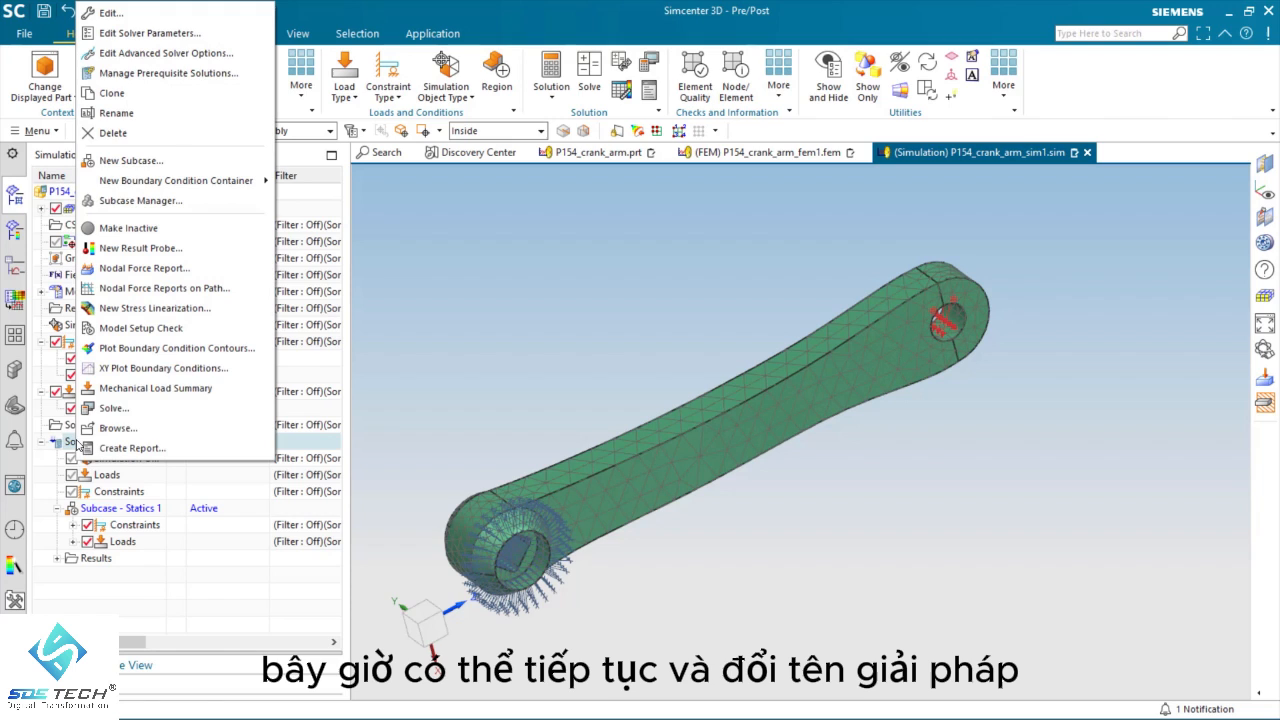
left_click(116, 114)
left_click(126, 440)
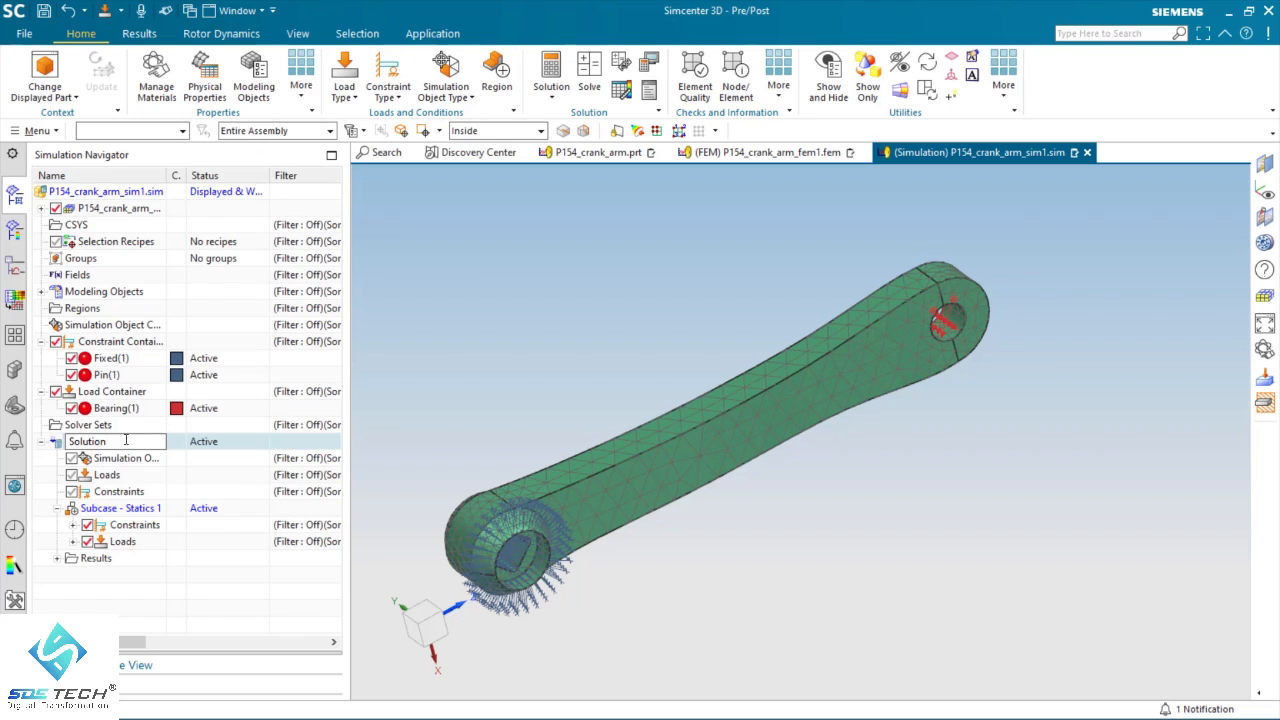
key("Home")
type("St")
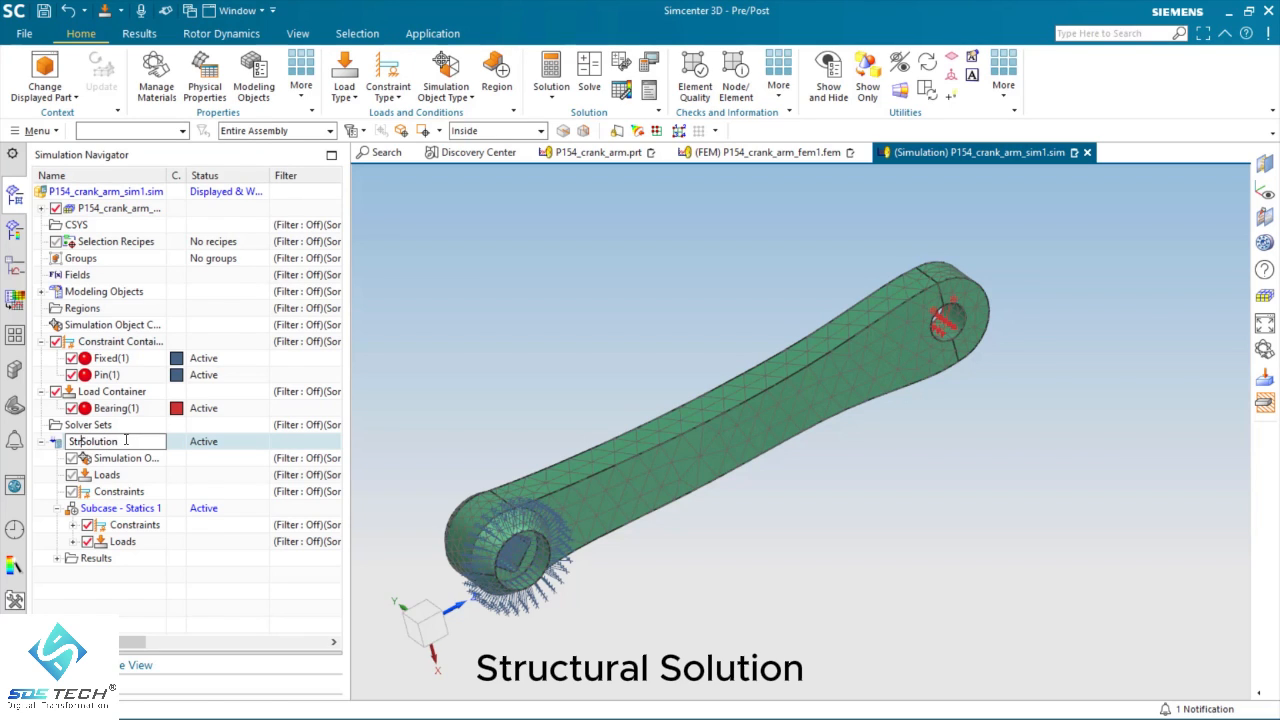
type("ruc")
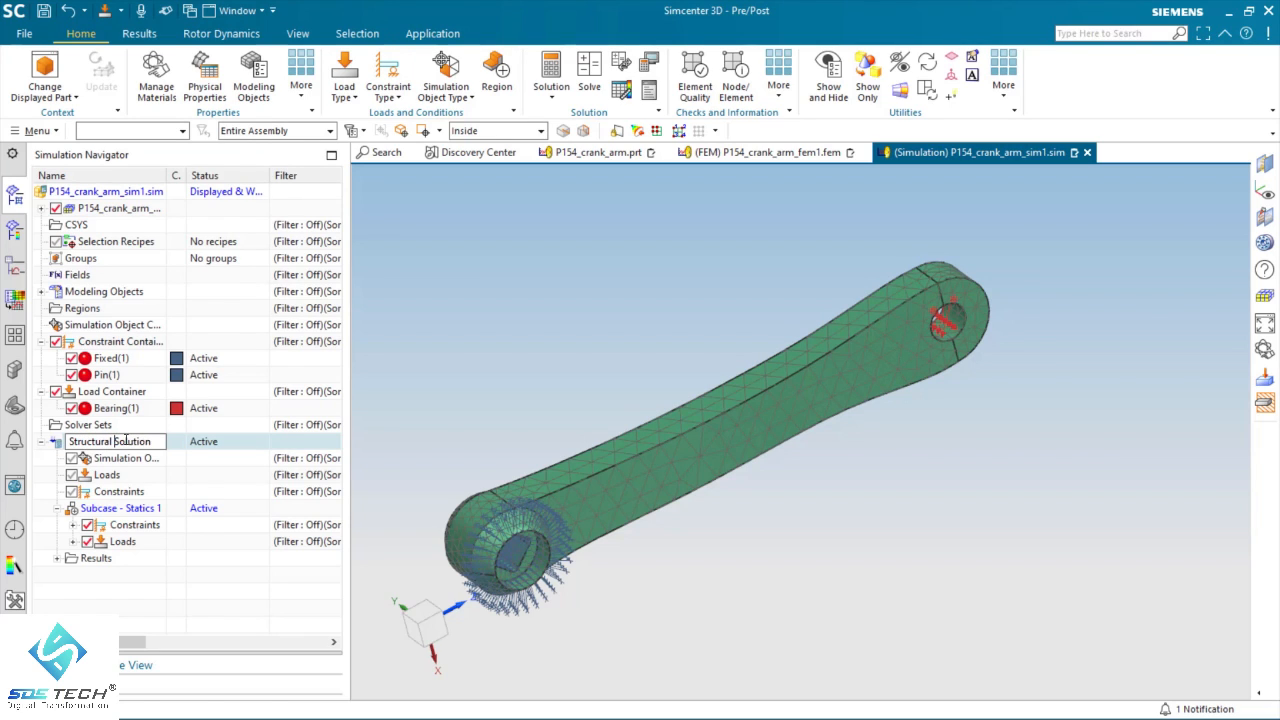
type("tural")
key("Return")
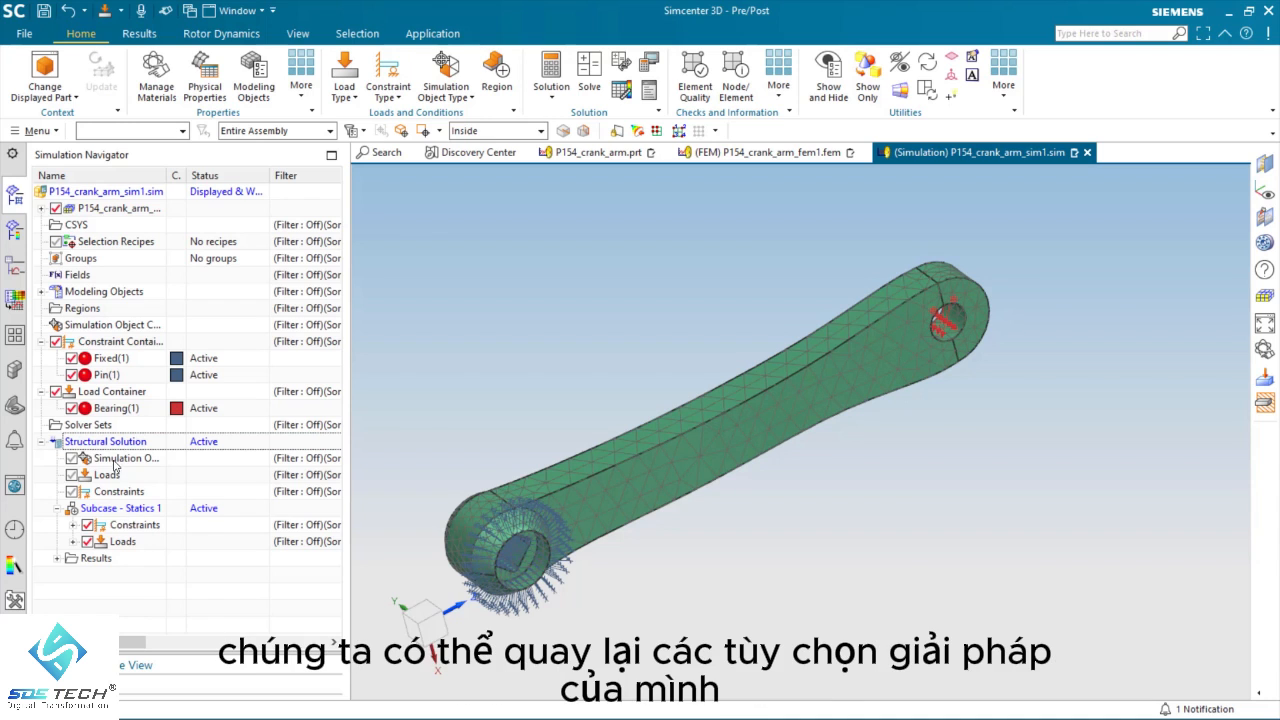
Step: In the solution's Case Control output requests, check that displacement and stress are enabled, and enable the STRAIN request
right_click(109, 443)
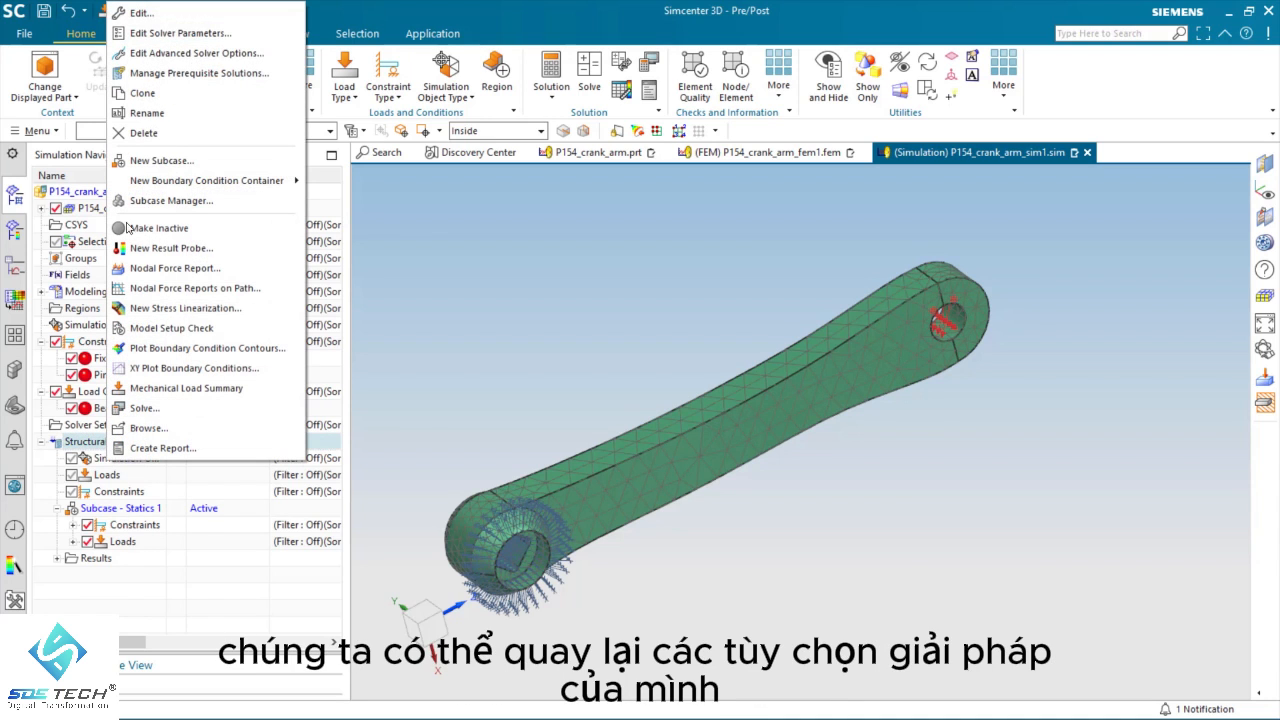
left_click(140, 13)
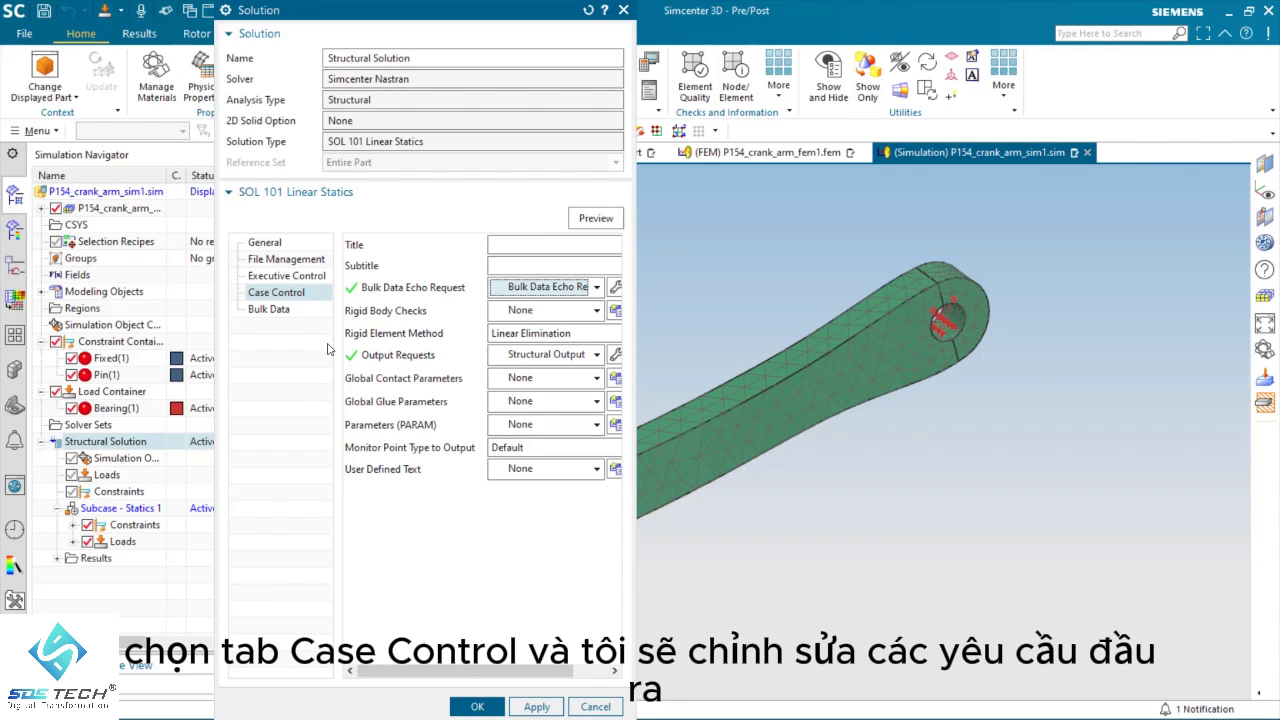
left_click(612, 355)
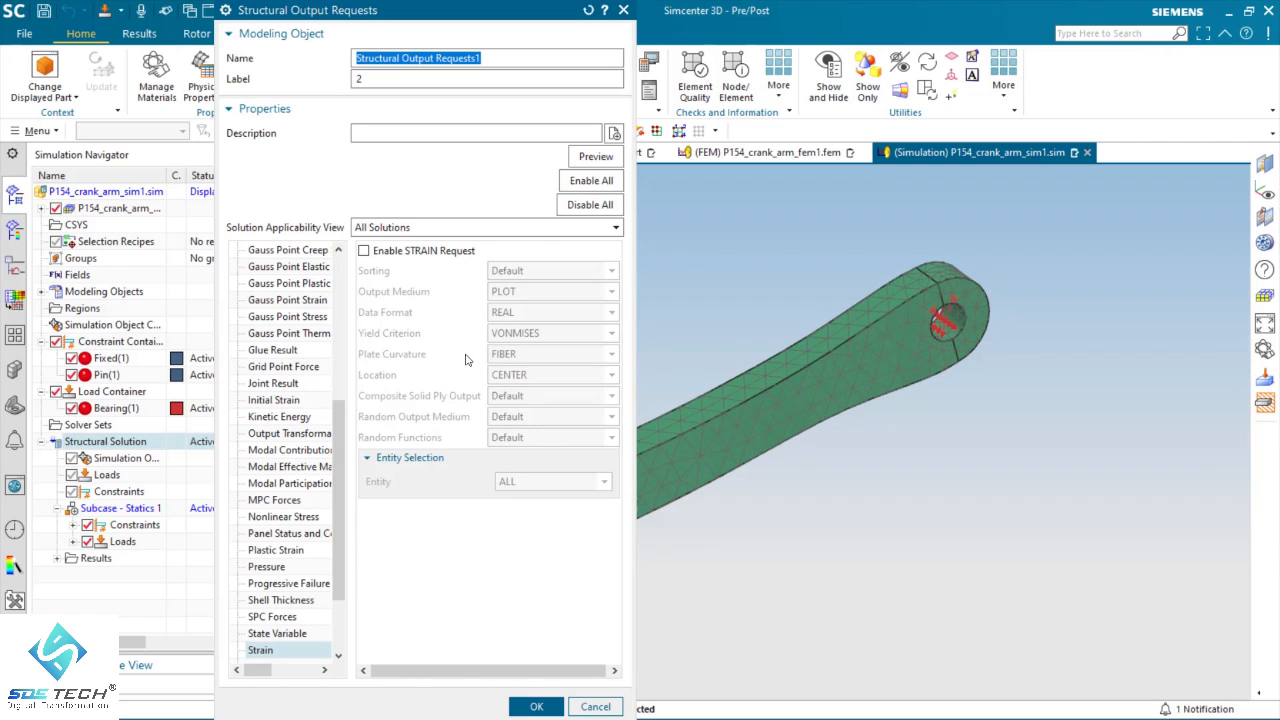
scroll(279, 409, "up", 6)
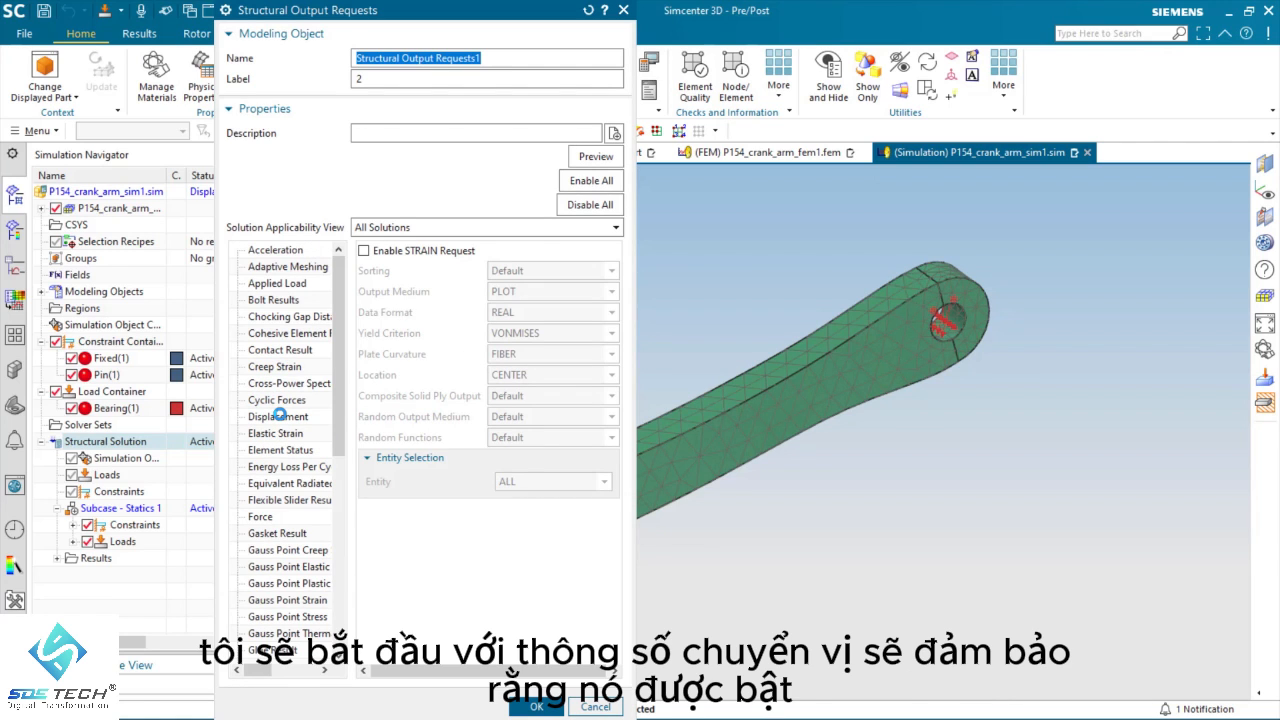
left_click(280, 414)
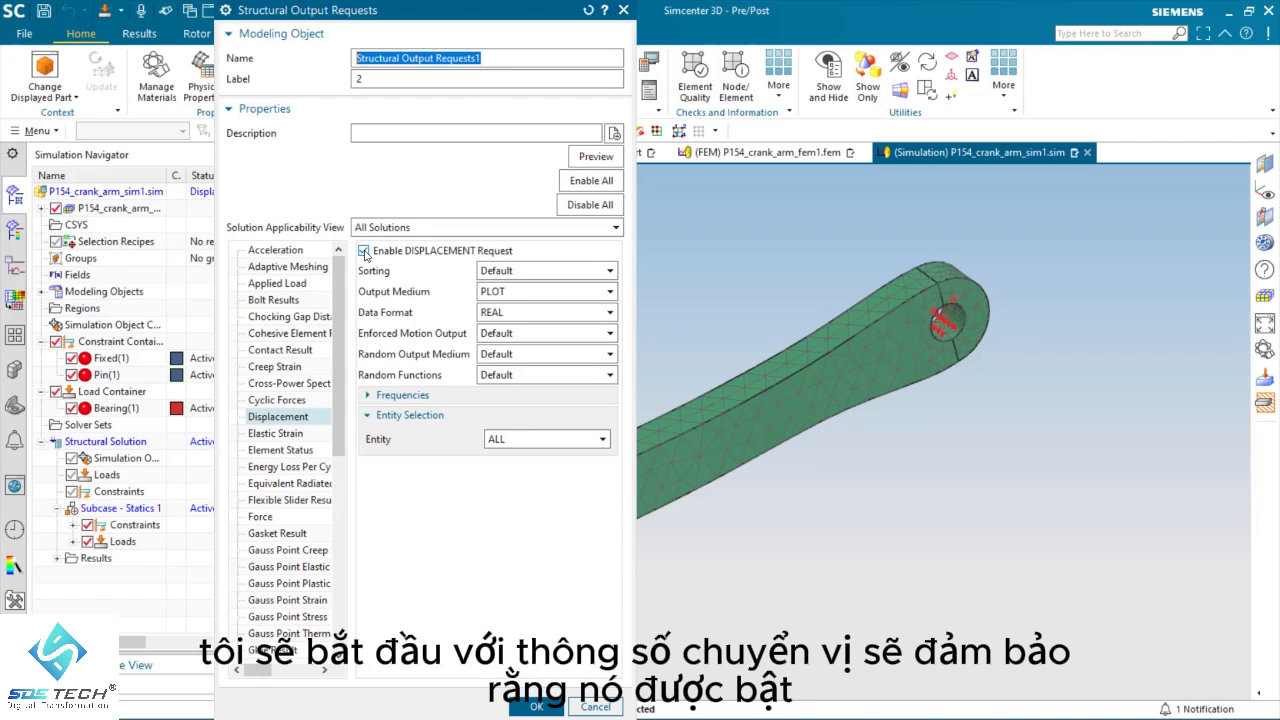
scroll(280, 562, "down", 8)
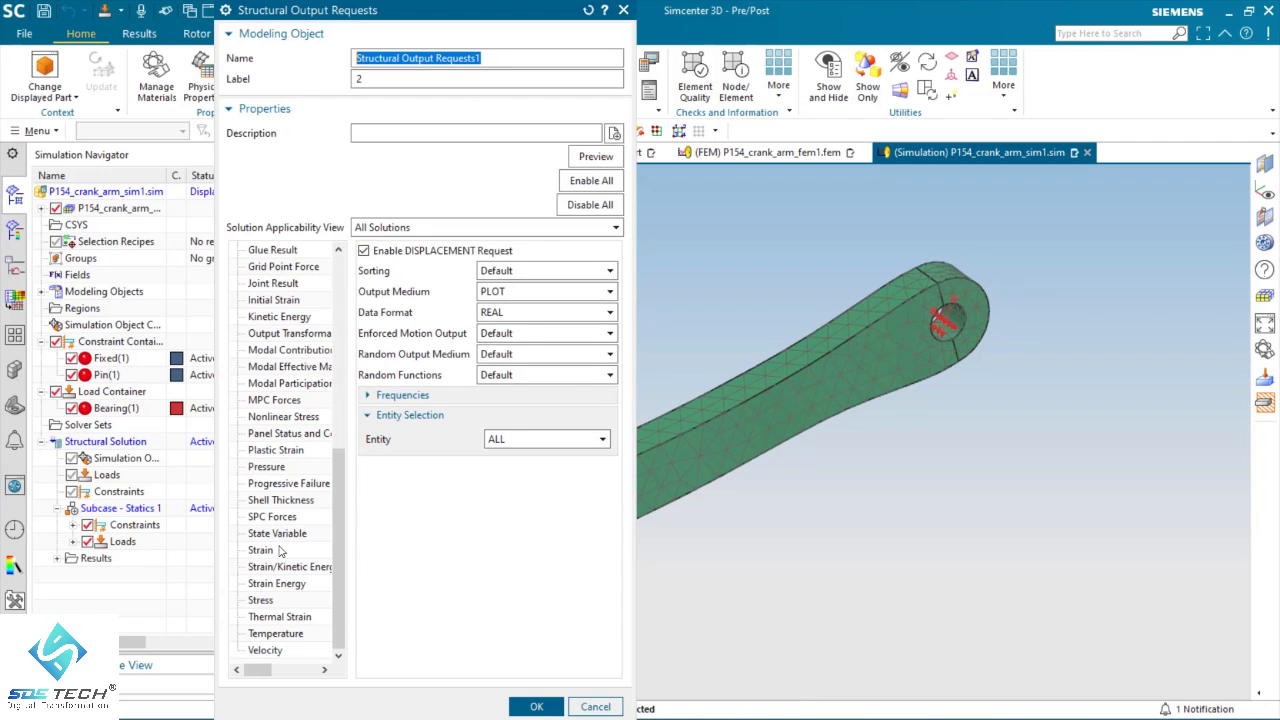
left_click(268, 600)
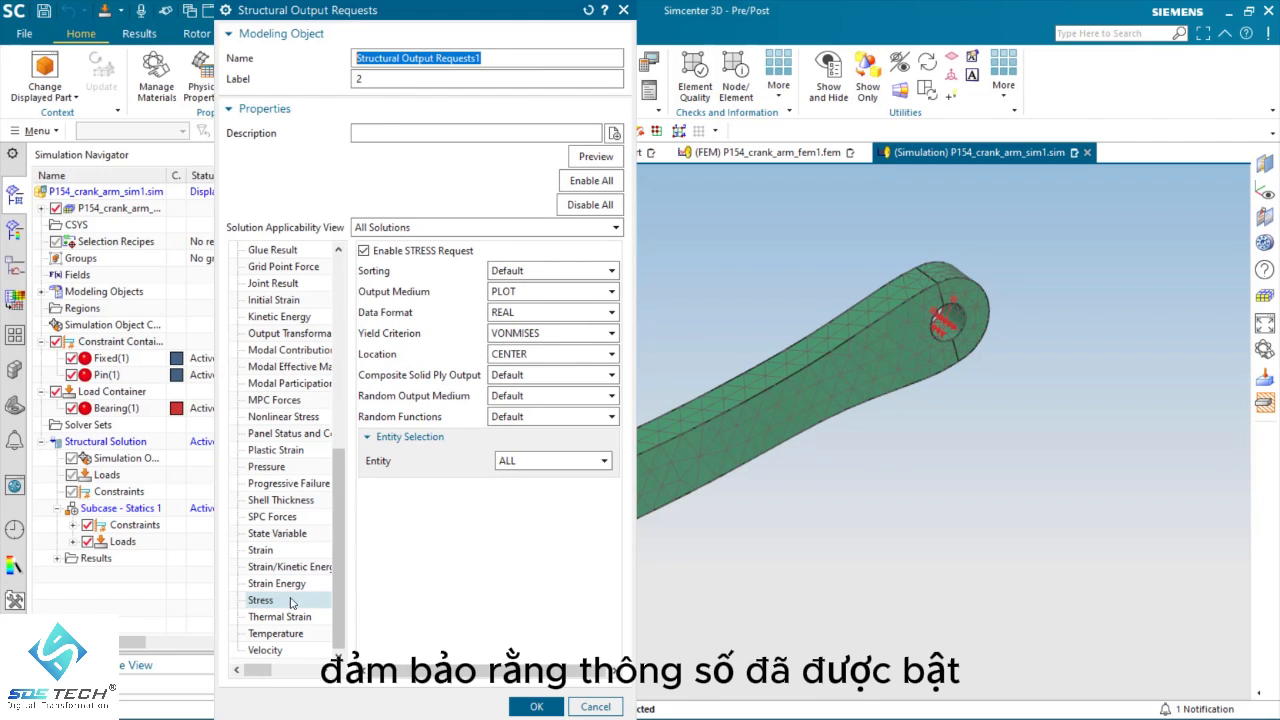
left_click(262, 550)
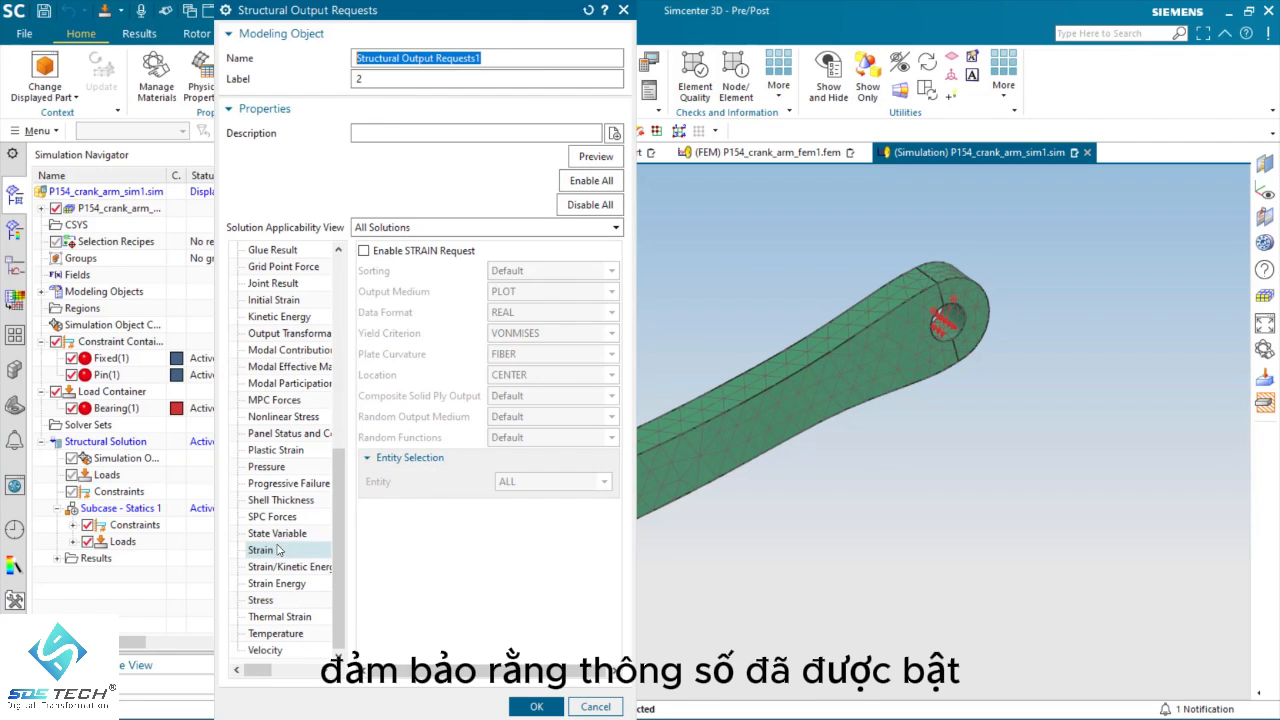
left_click(364, 251)
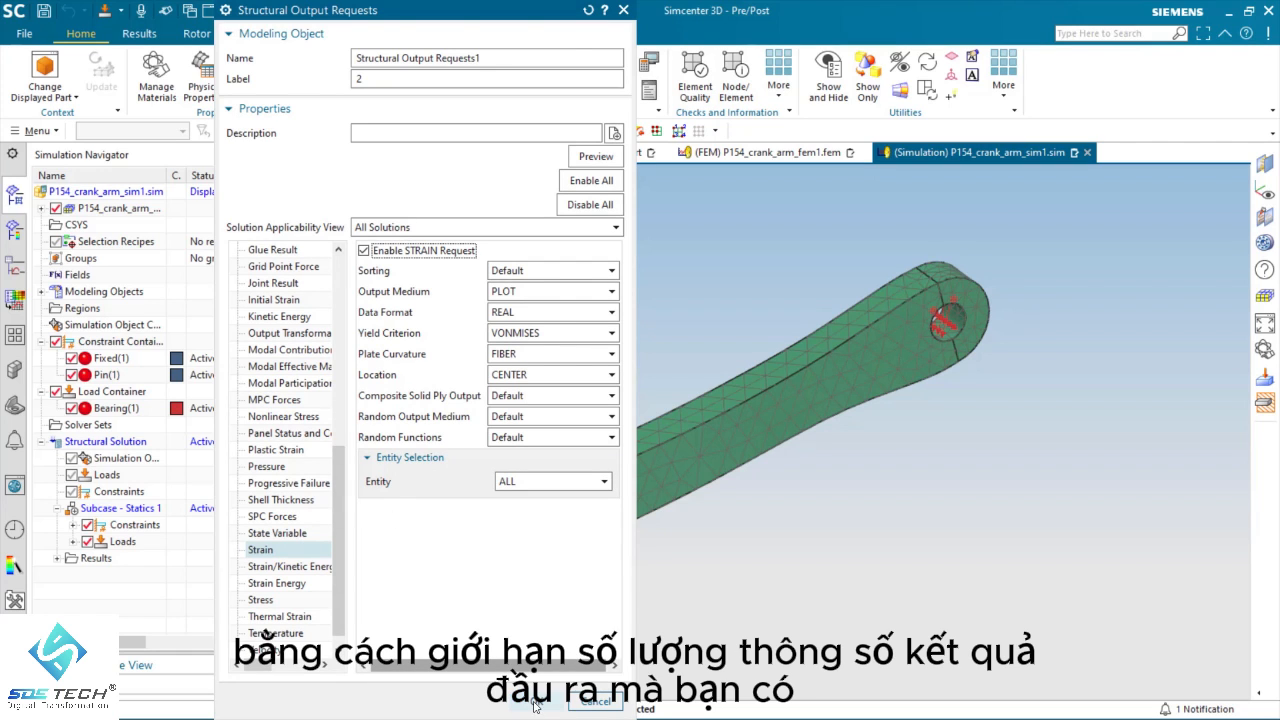
left_click(538, 702)
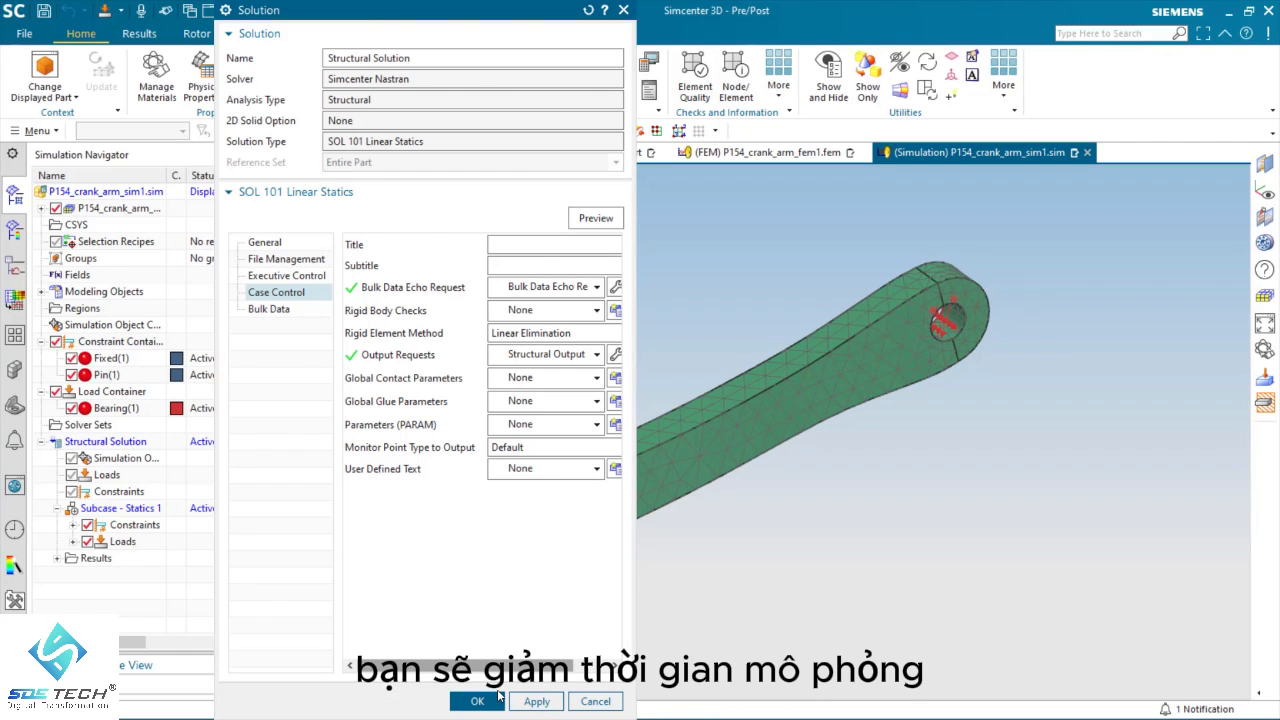
left_click(498, 698)
Step: Solve Structural Solution with the model setup check on, and close the solve information window
right_click(83, 443)
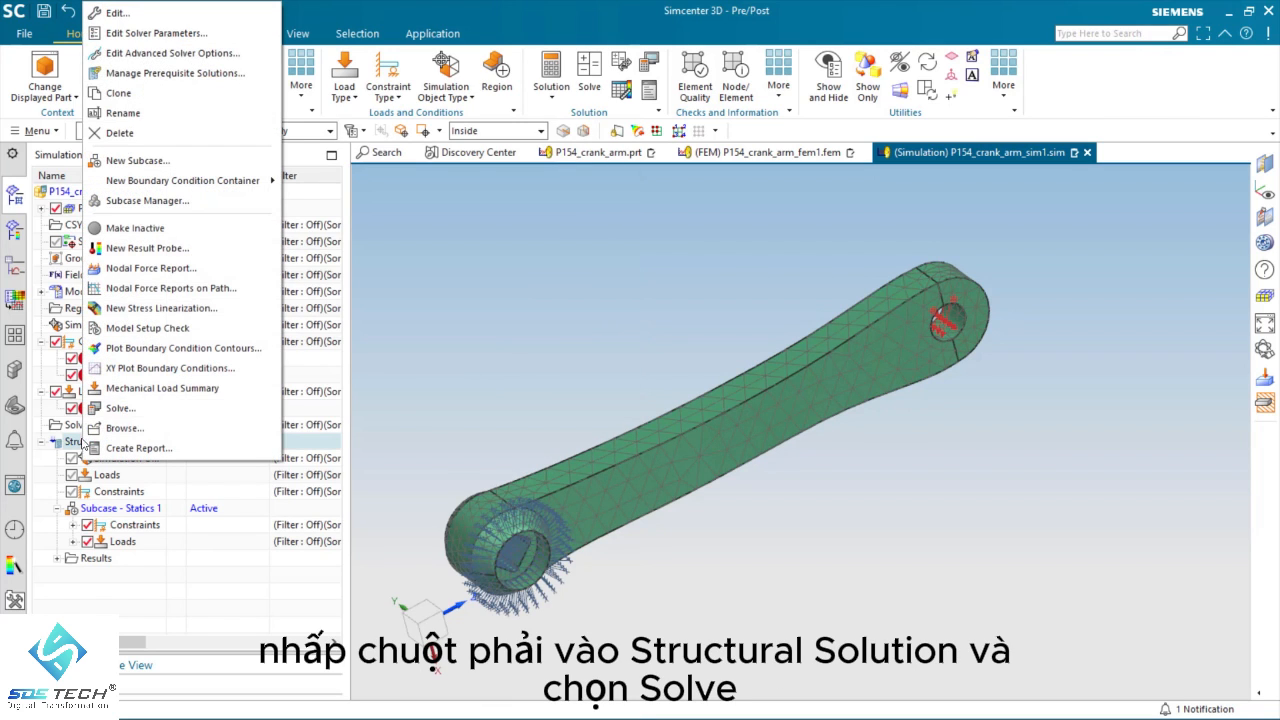
left_click(118, 408)
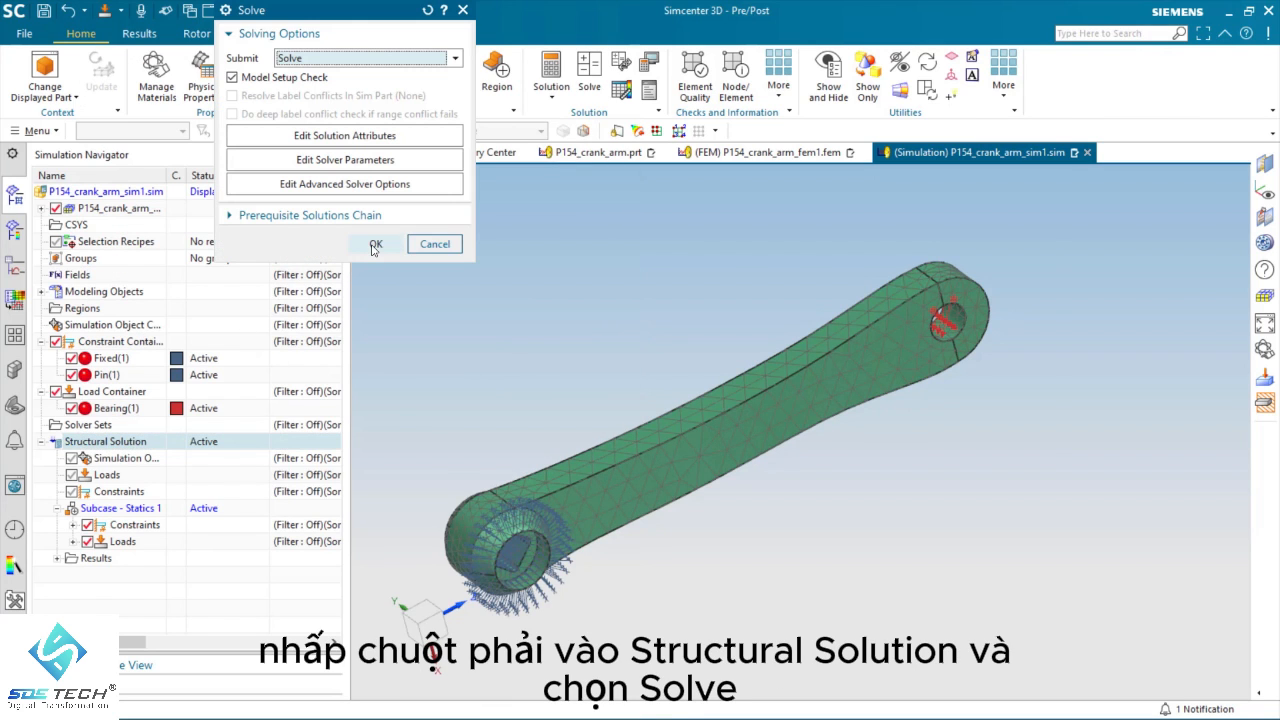
left_click(376, 244)
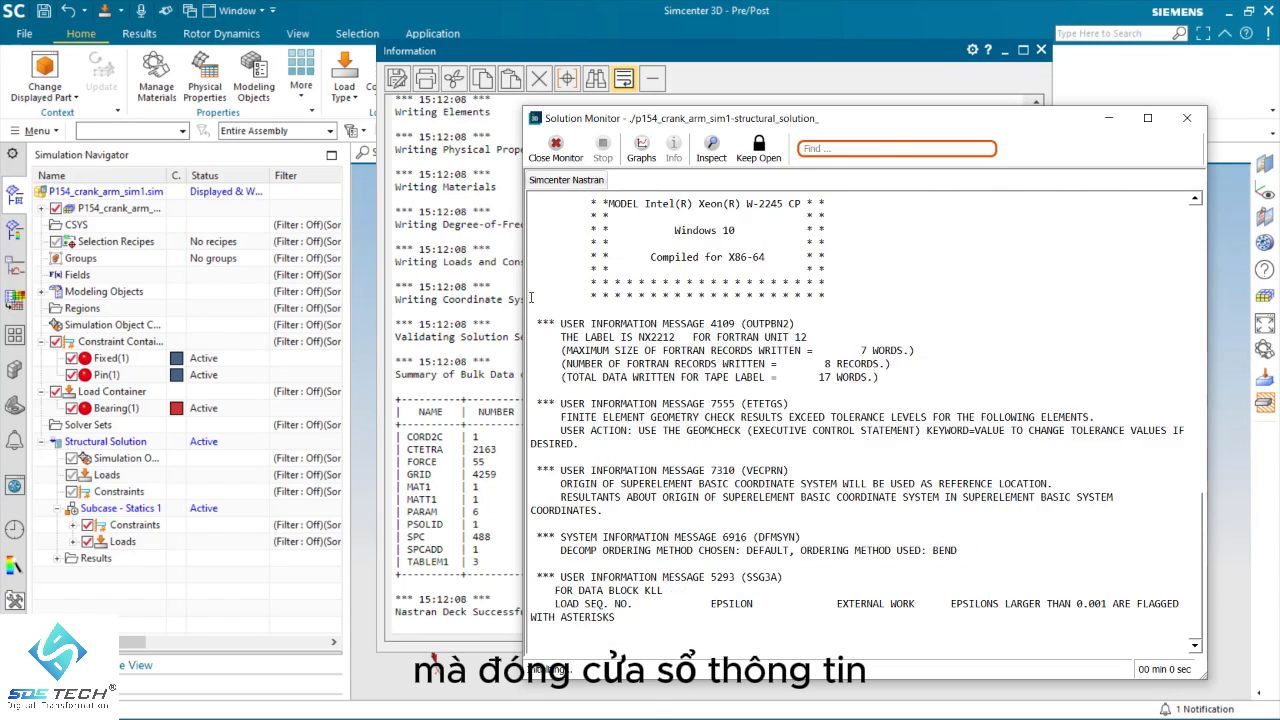
left_click(673, 378)
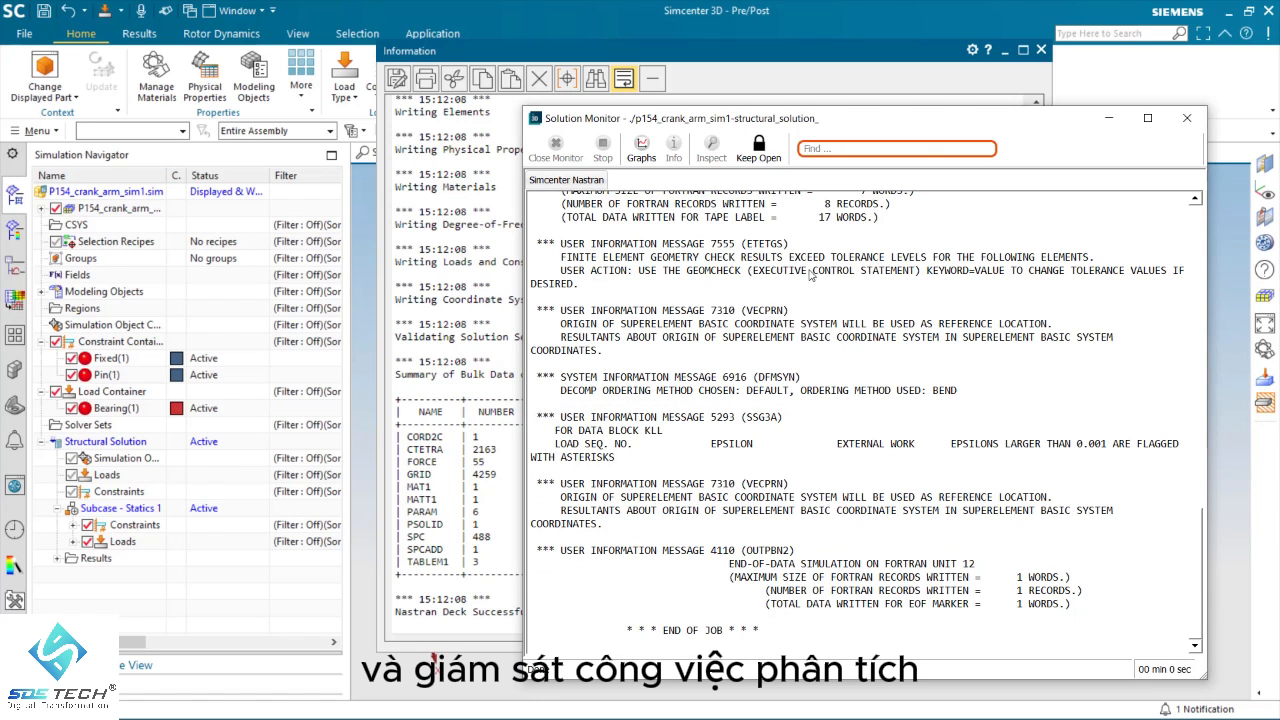
left_click(1041, 50)
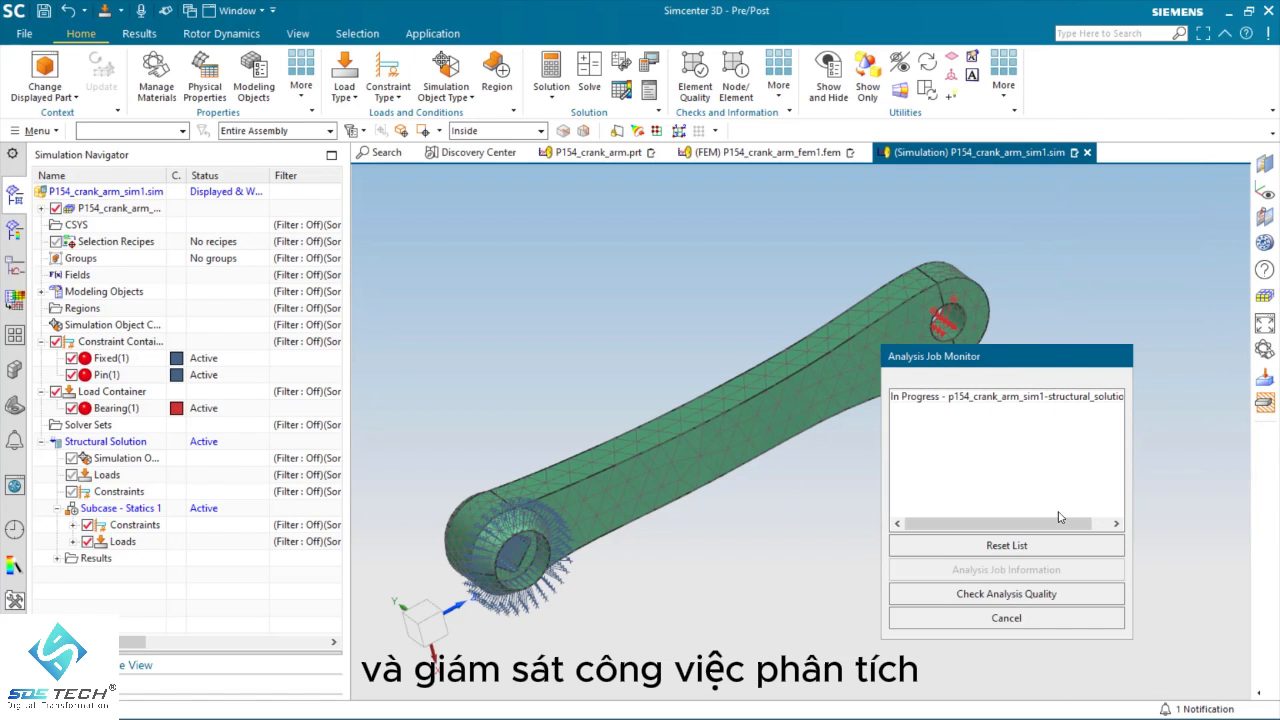
Step: Close the Analysis Job Monitor and open the Structural results of Structural Solution for post-processing
left_click(1006, 618)
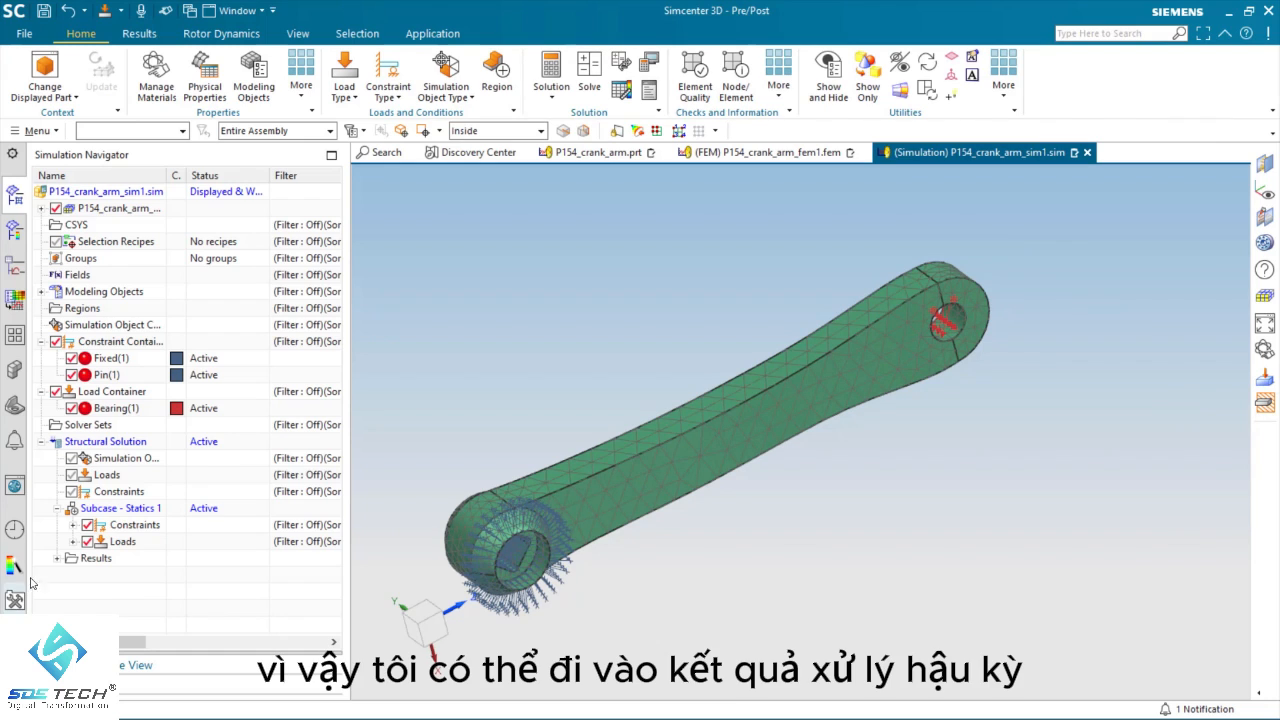
left_click(57, 560)
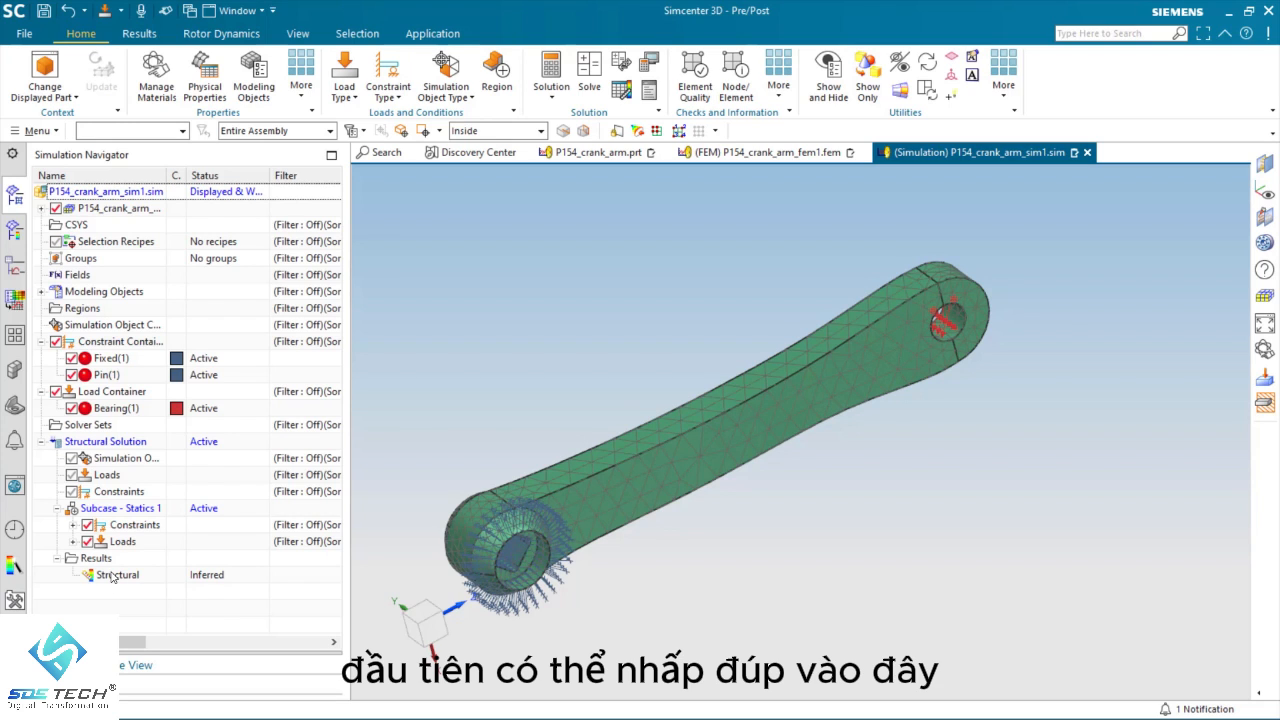
double_click(113, 576)
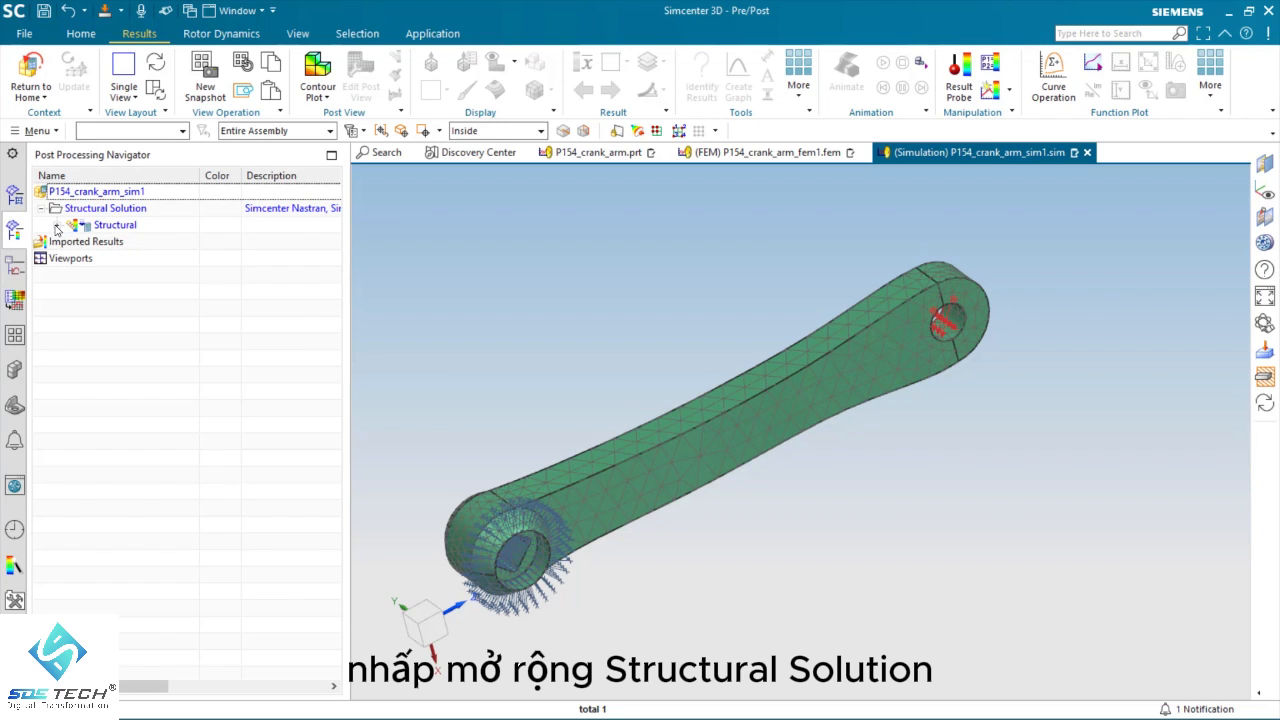
Step: Display the Displacement - Nodal Magnitude result as a contour plot on the crank arm
left_click(57, 225)
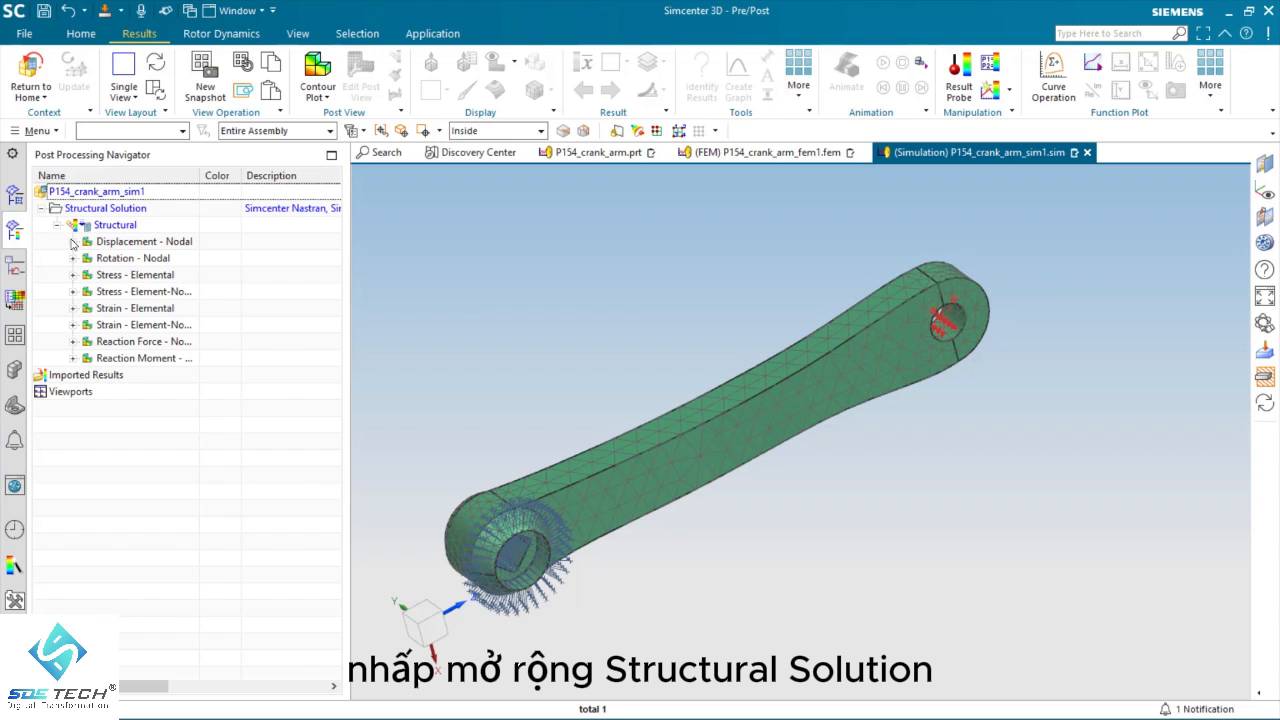
left_click(72, 242)
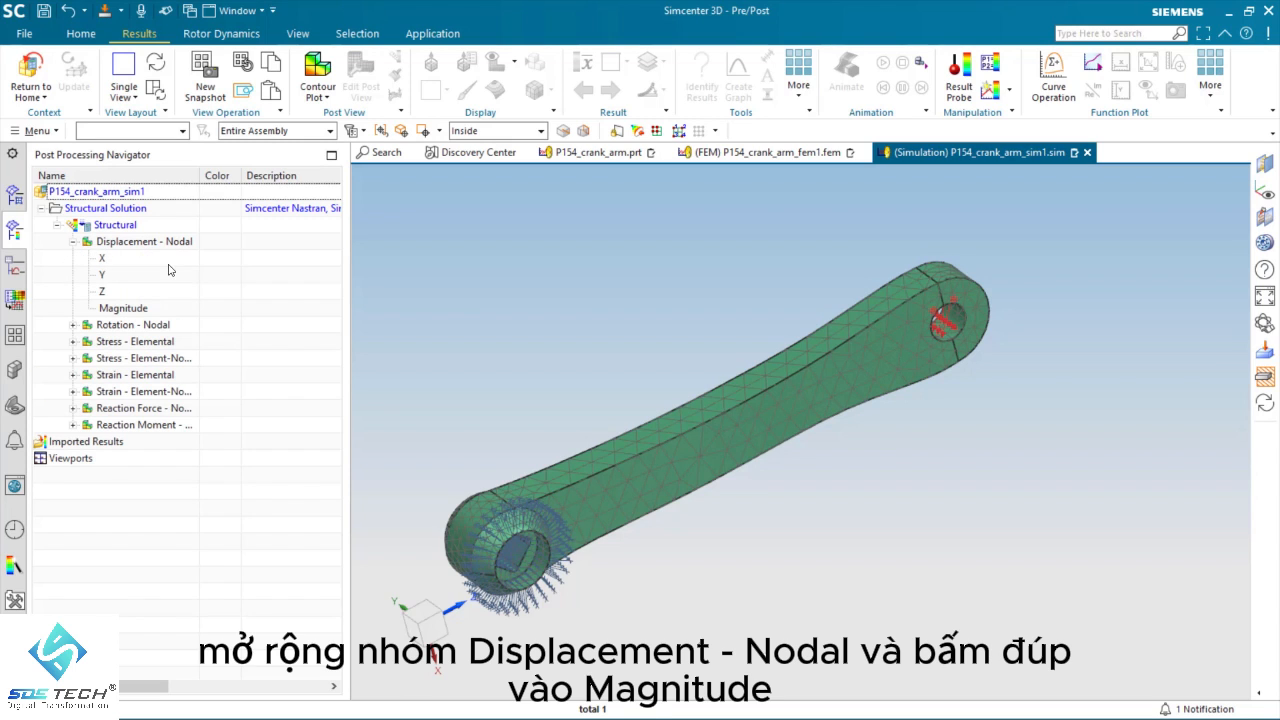
double_click(122, 309)
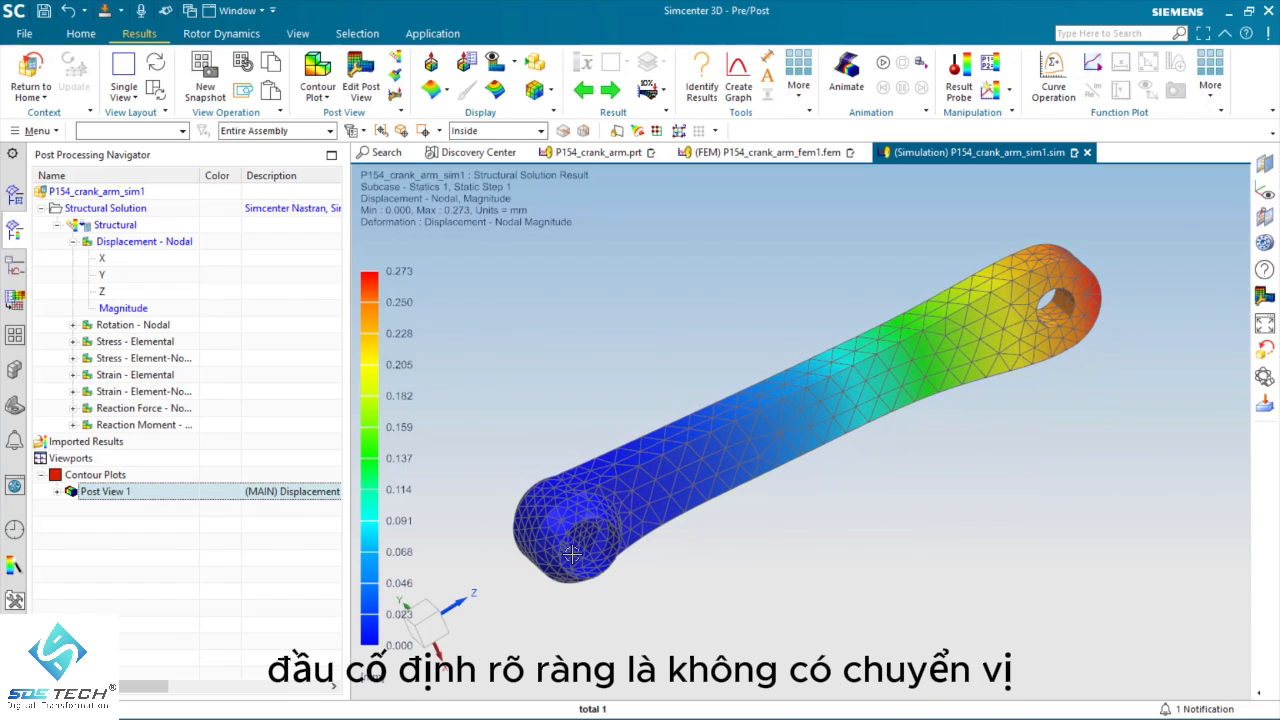
Step: Plot the Stress - Element-Nodal Von-Mises result on the crank arm, followed by the Strain - Element-Nodal Von-Mises result
left_click(73, 358)
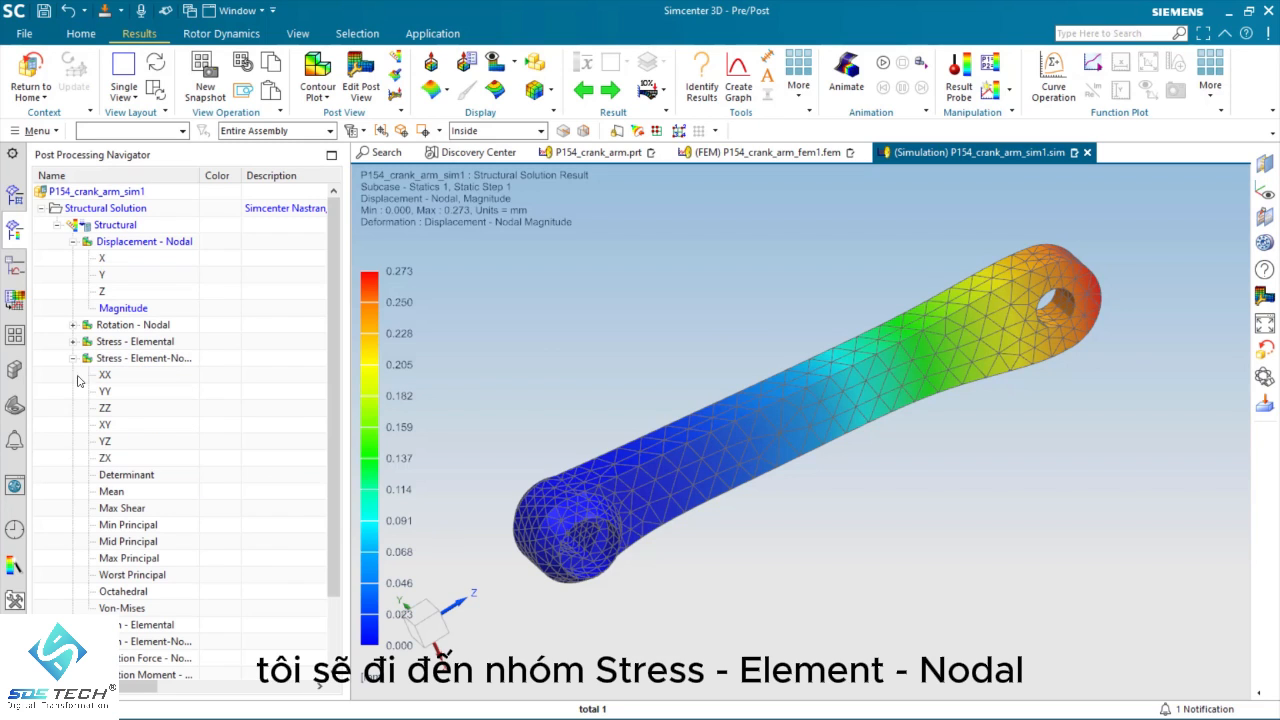
double_click(124, 609)
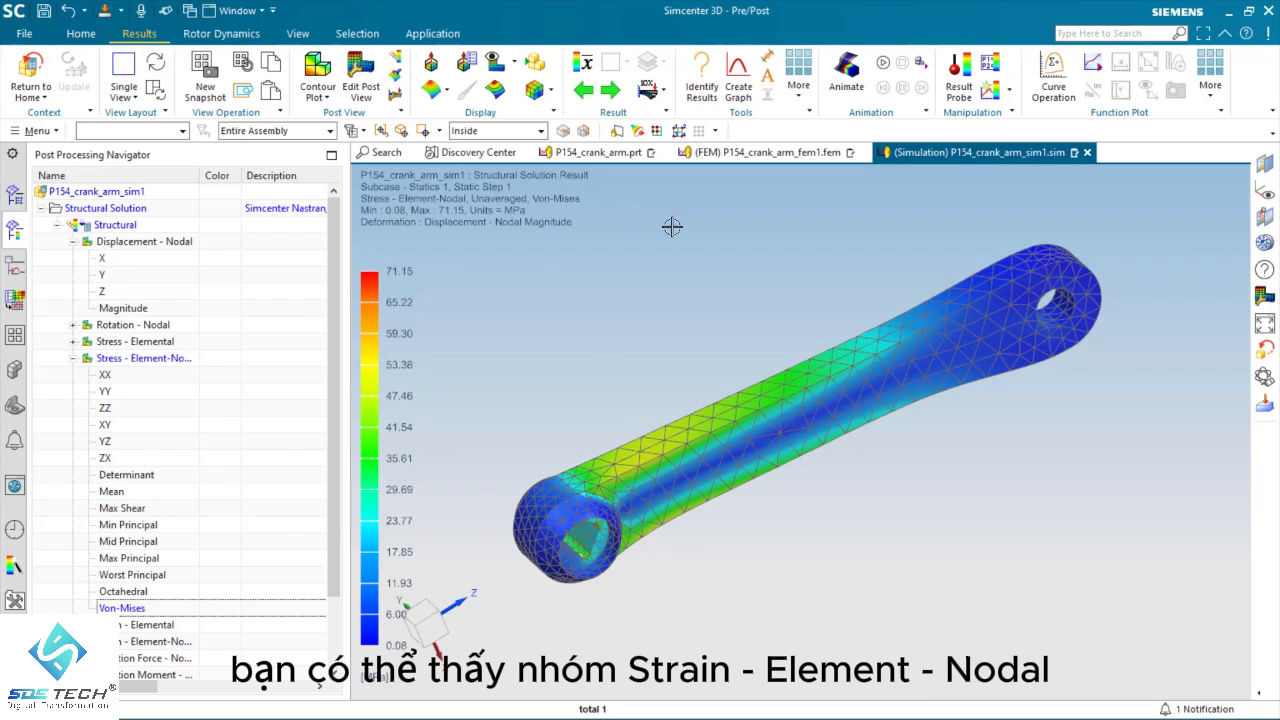
scroll(172, 515, "down", 2)
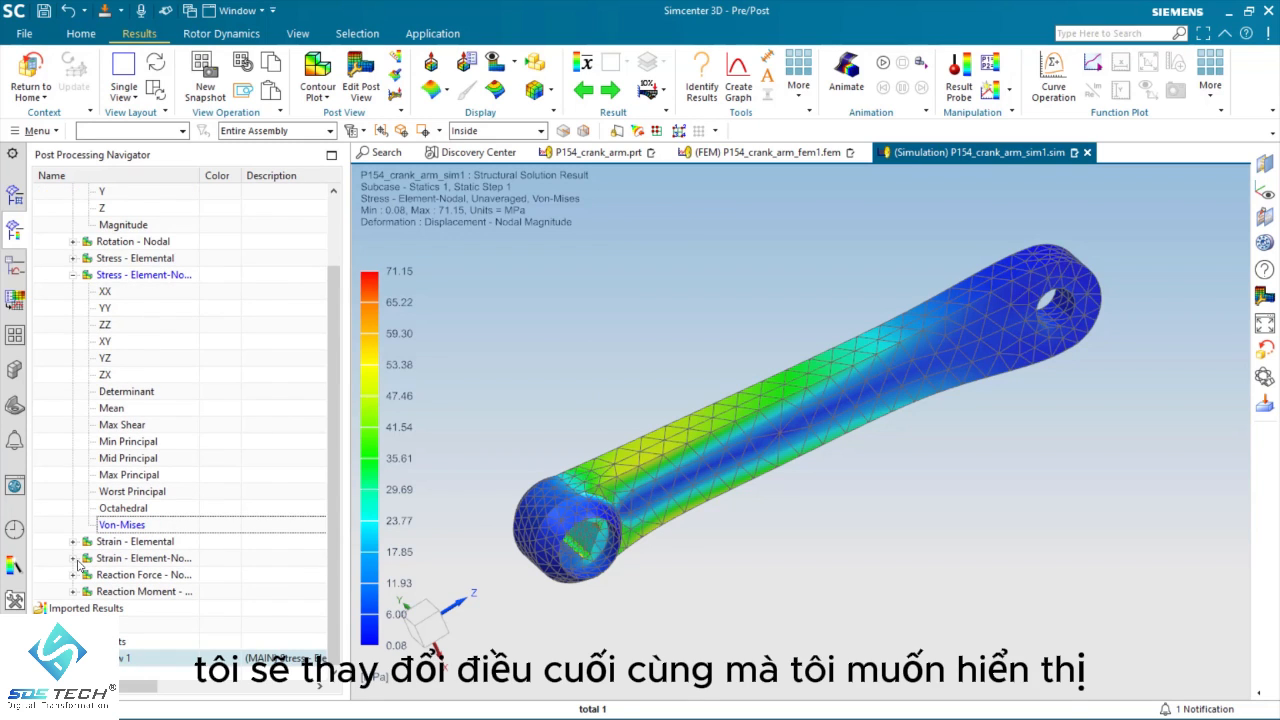
left_click(72, 558)
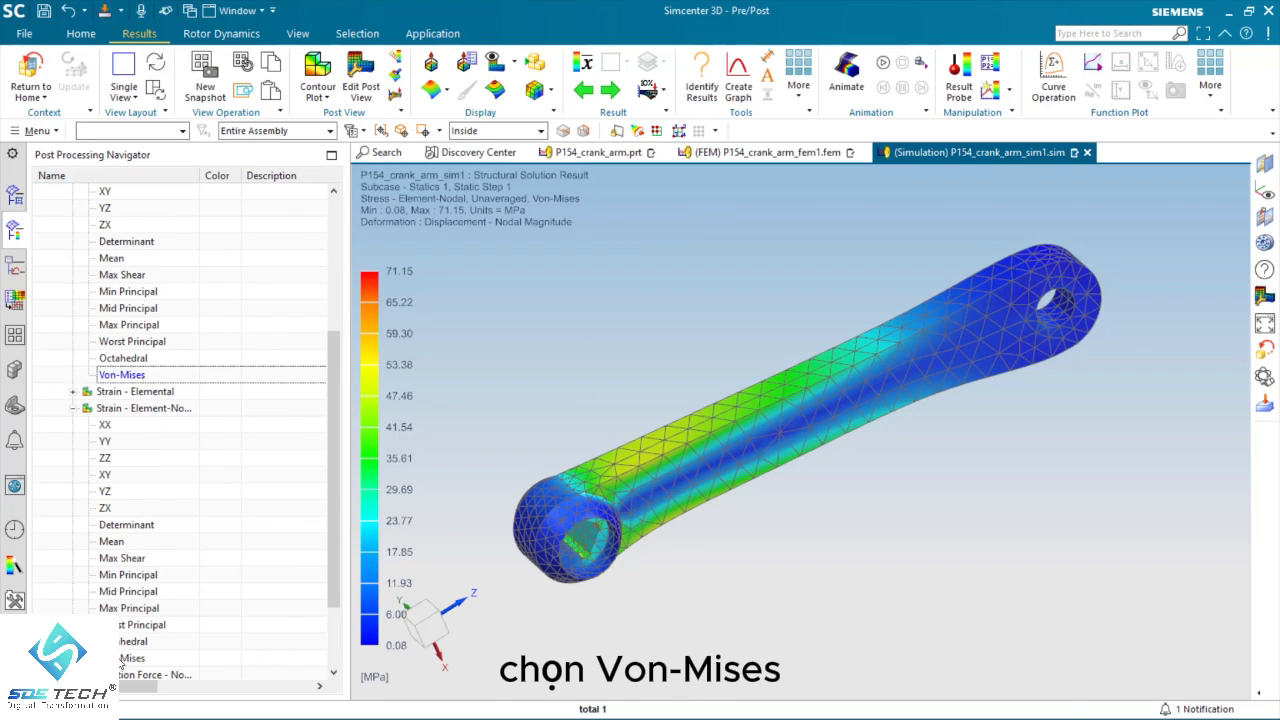
double_click(122, 660)
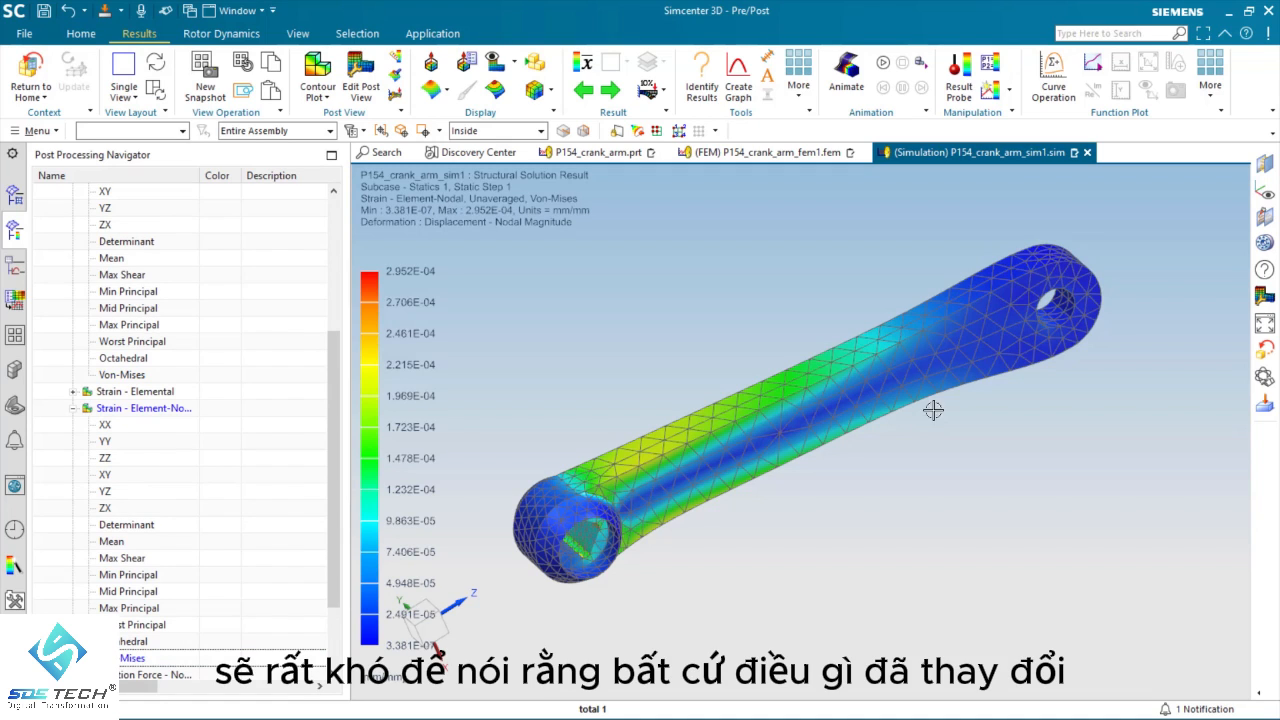